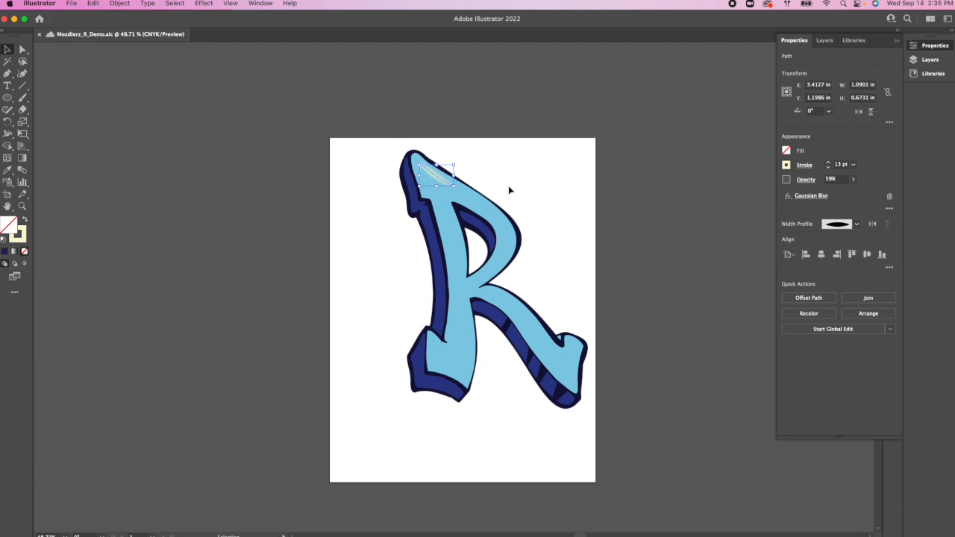
# Step: Duplicate the whole R artwork, including its highlight, and place the copy on the empty canvas left of the artboard
pyautogui.click(597, 224)
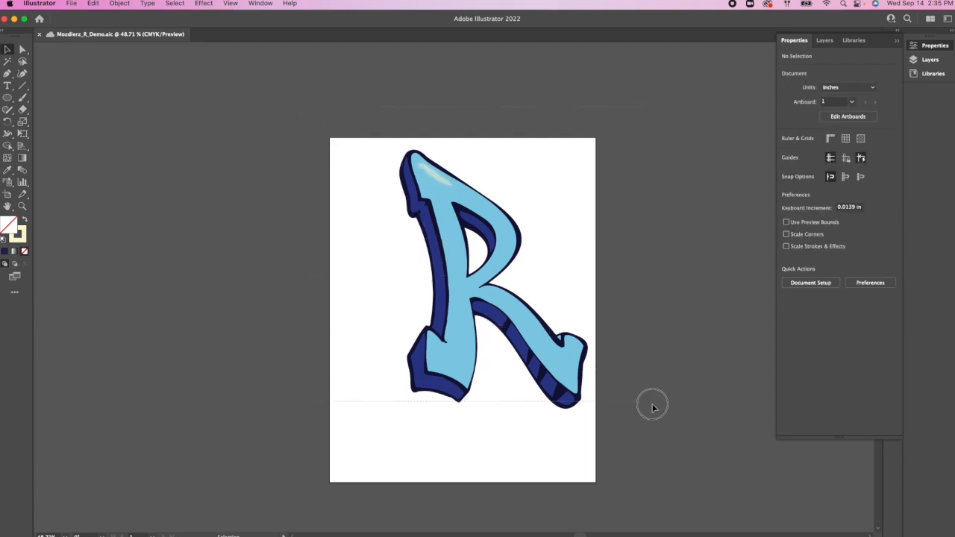
pyautogui.press('super+a')
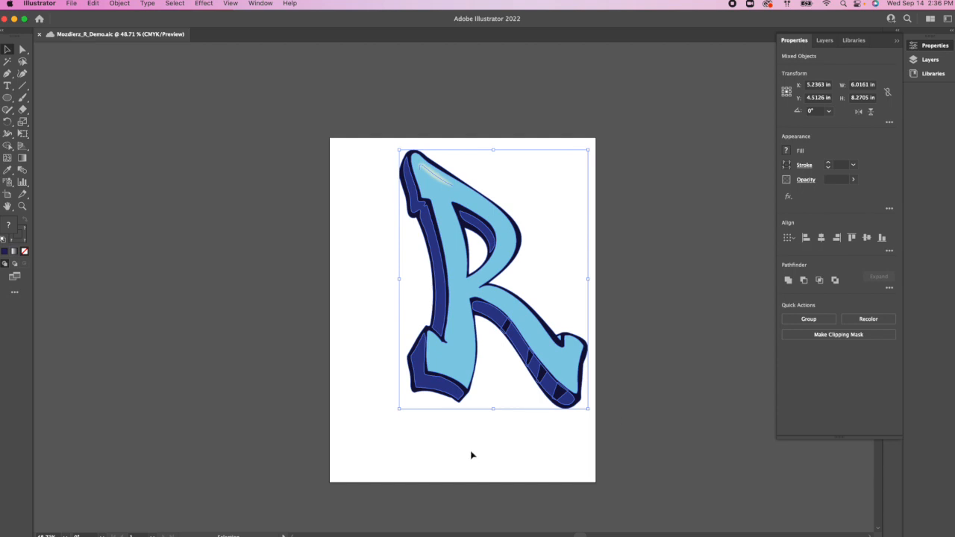
pyautogui.press('a')
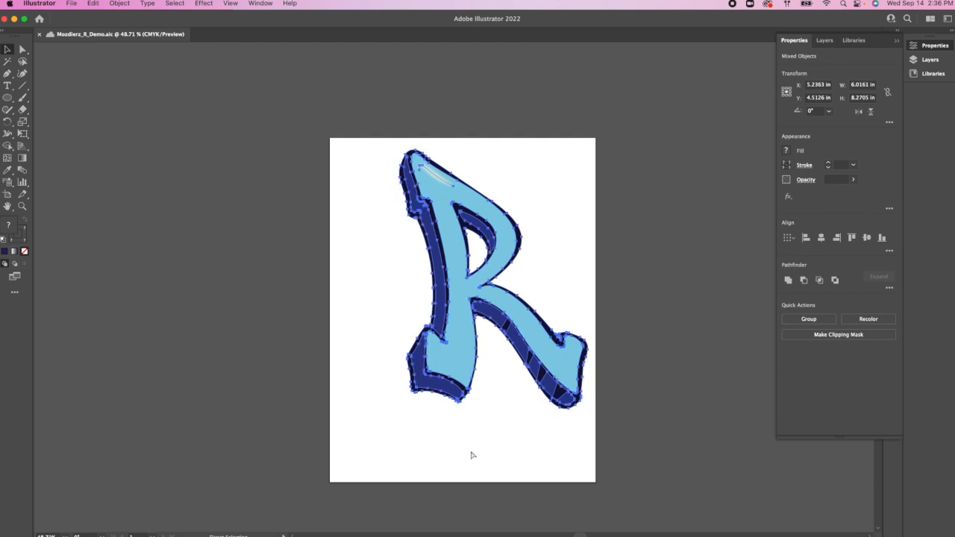
pyautogui.press('super+v')
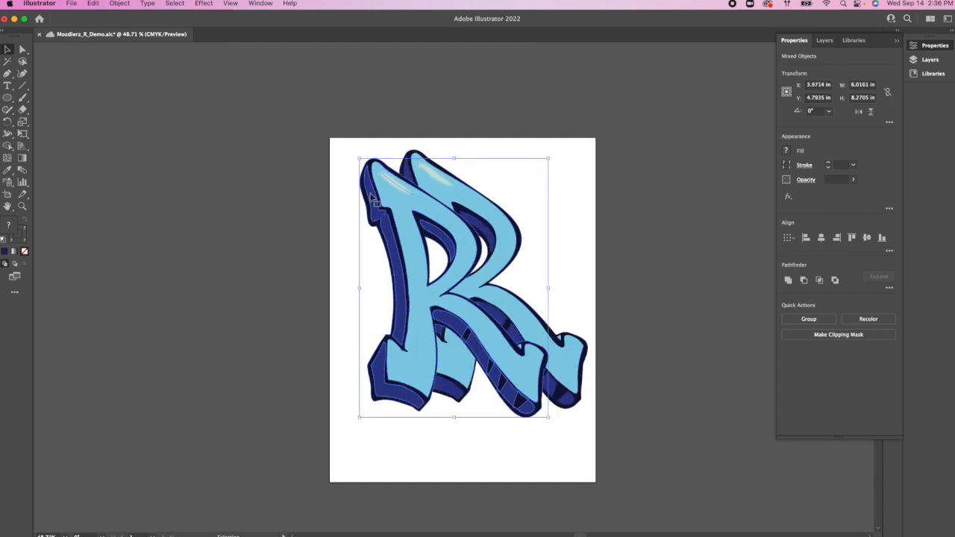
pyautogui.moveTo(383, 216); pyautogui.dragTo(173, 216)
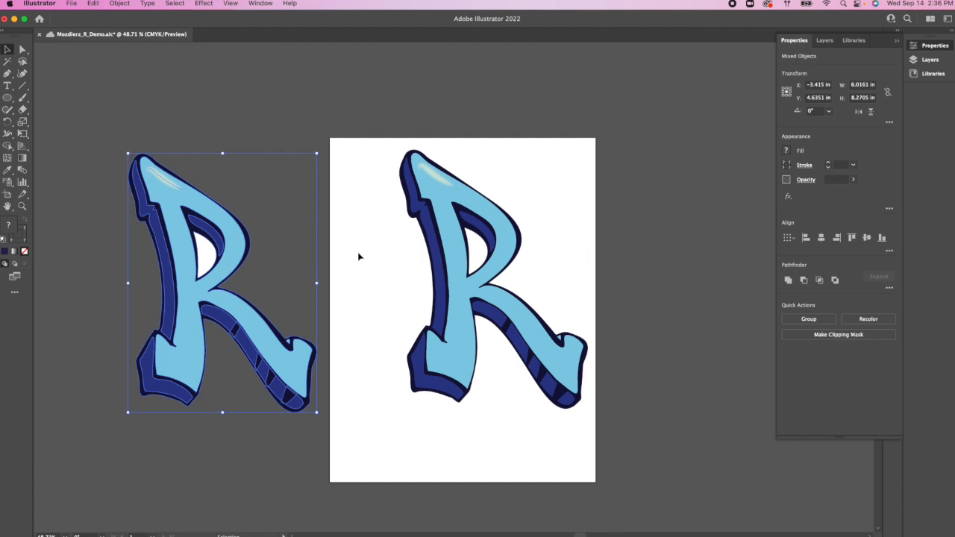
pyautogui.moveTo(178, 265); pyautogui.dragTo(299, 280)
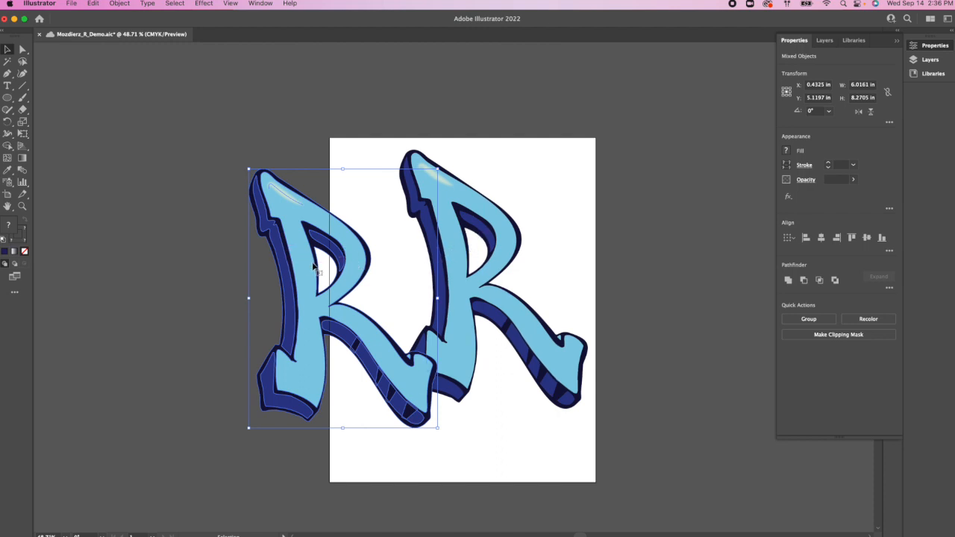
pyautogui.moveTo(302, 265); pyautogui.dragTo(202, 265)
pyautogui.moveTo(193, 266); pyautogui.dragTo(175, 267)
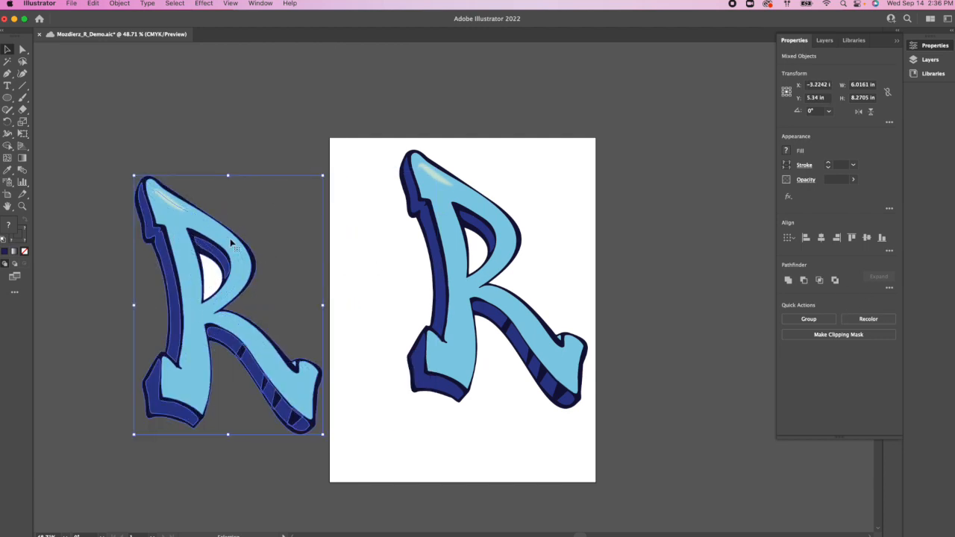
# Step: Delete the blurred cream highlight stroke from the copied R
pyautogui.rightClick(231, 242)
pyautogui.click(248, 117)
pyautogui.click(197, 162)
pyautogui.click(170, 200)
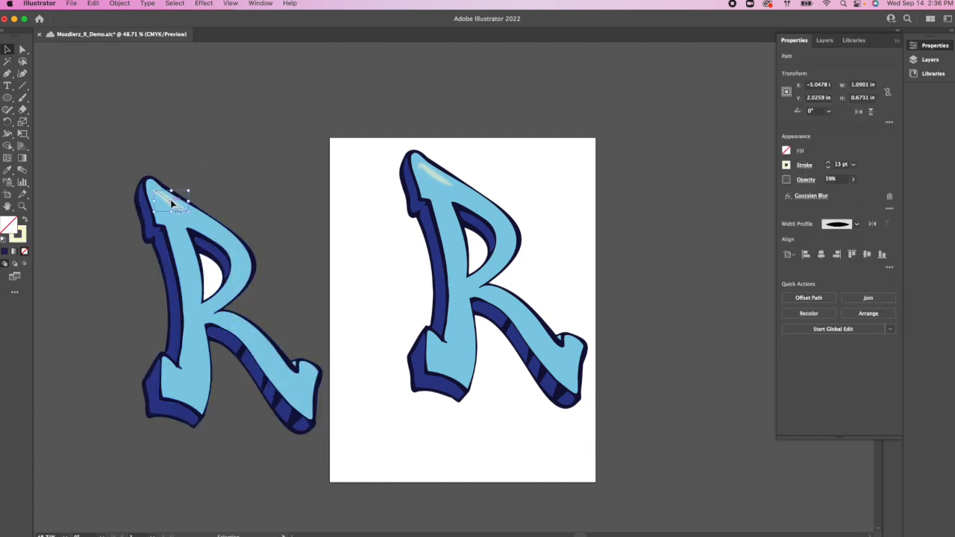
# Step: Expand the copied R's Live Paint object and ungroup it into separate shapes
pyautogui.click(186, 249)
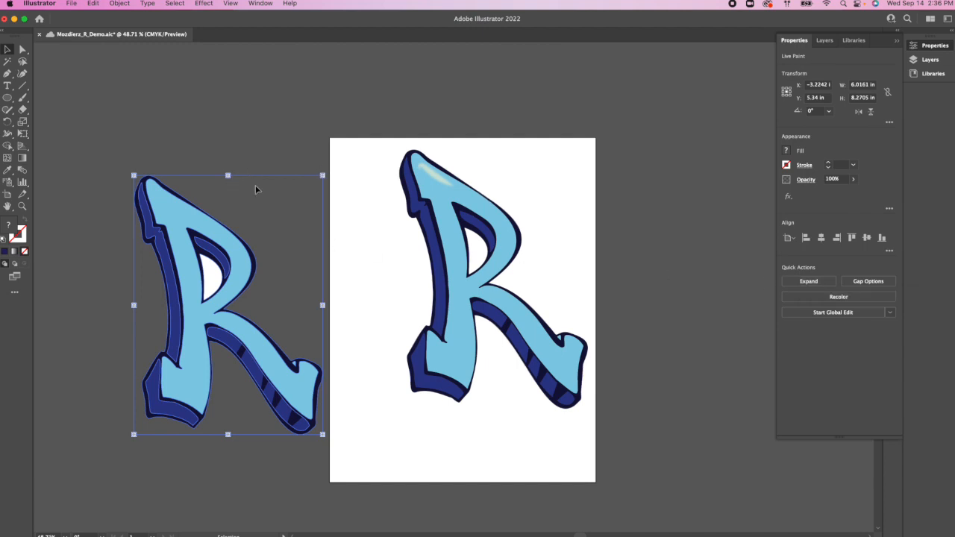
pyautogui.click(821, 282)
pyautogui.click(299, 95)
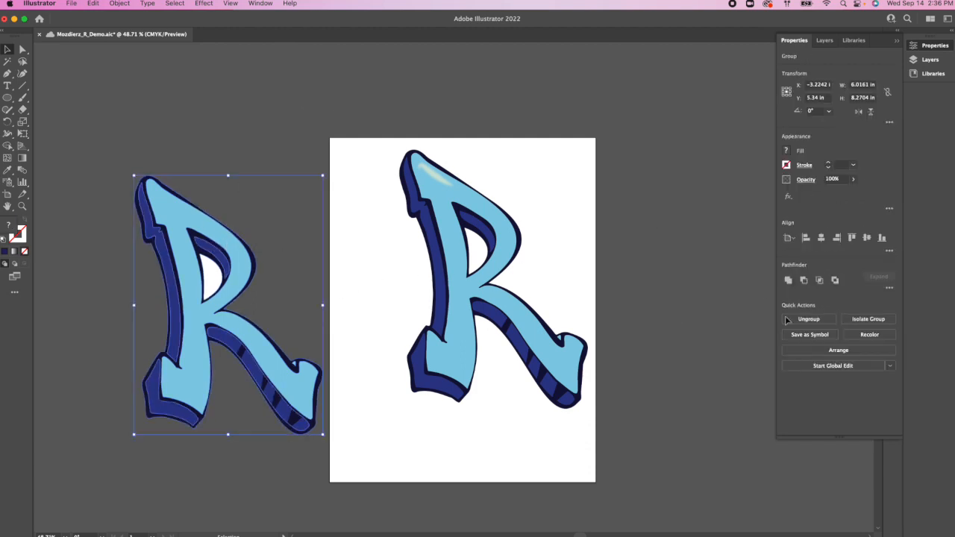
pyautogui.click(810, 319)
pyautogui.click(227, 79)
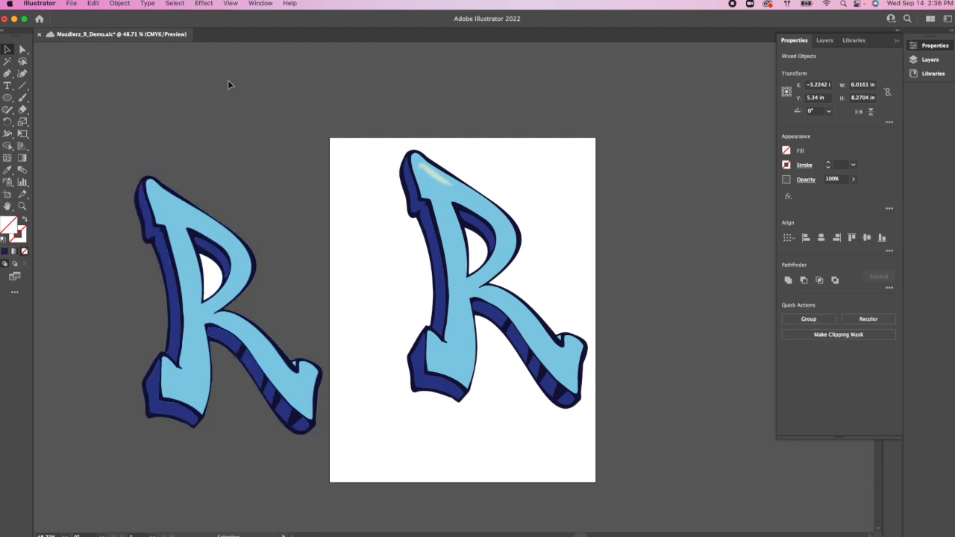
# Step: Delete the white shape filling the inner opening of the copied R
pyautogui.click(213, 278)
pyautogui.moveTo(213, 278); pyautogui.dragTo(68, 277)
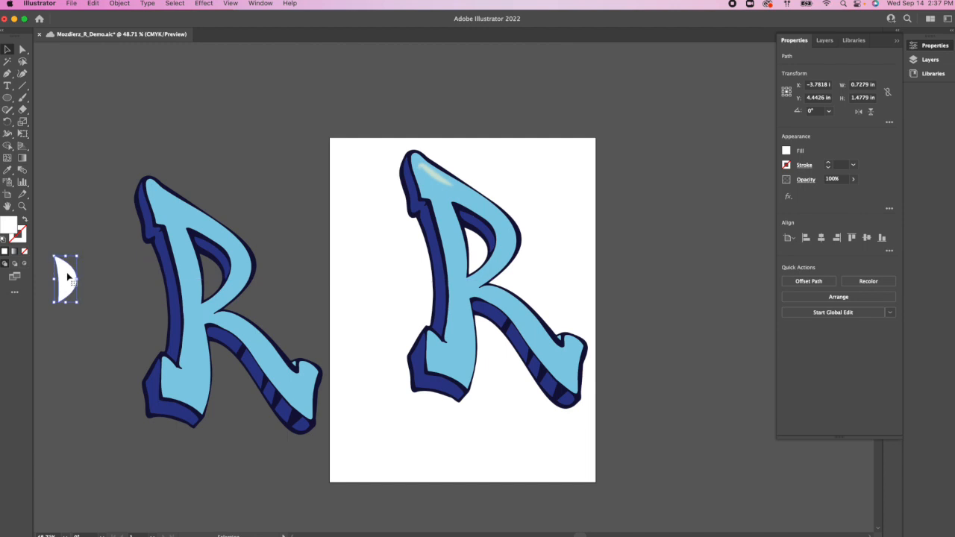
pyautogui.press('Delete')
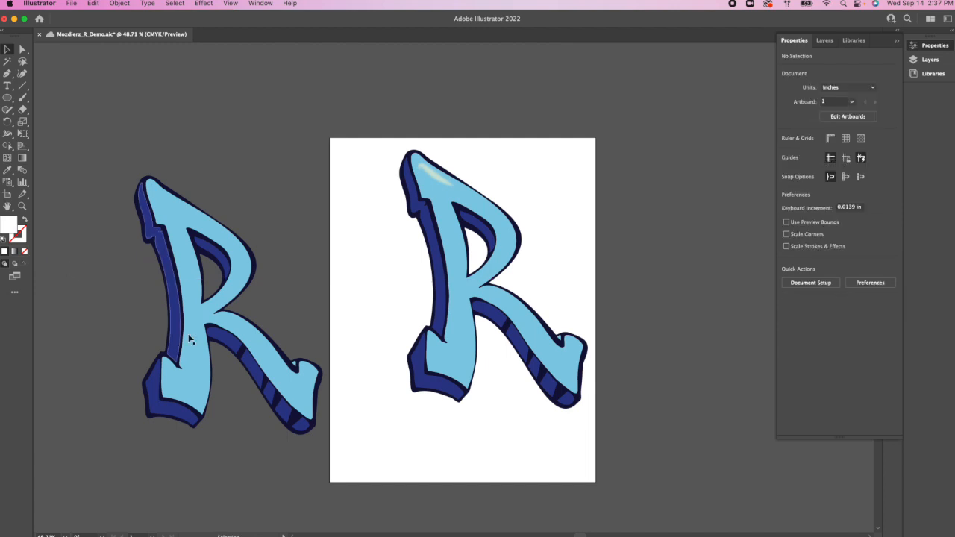
# Step: Try moving the light blue face away from the copied R's outline, and undo the move
pyautogui.moveTo(203, 340); pyautogui.dragTo(146, 400)
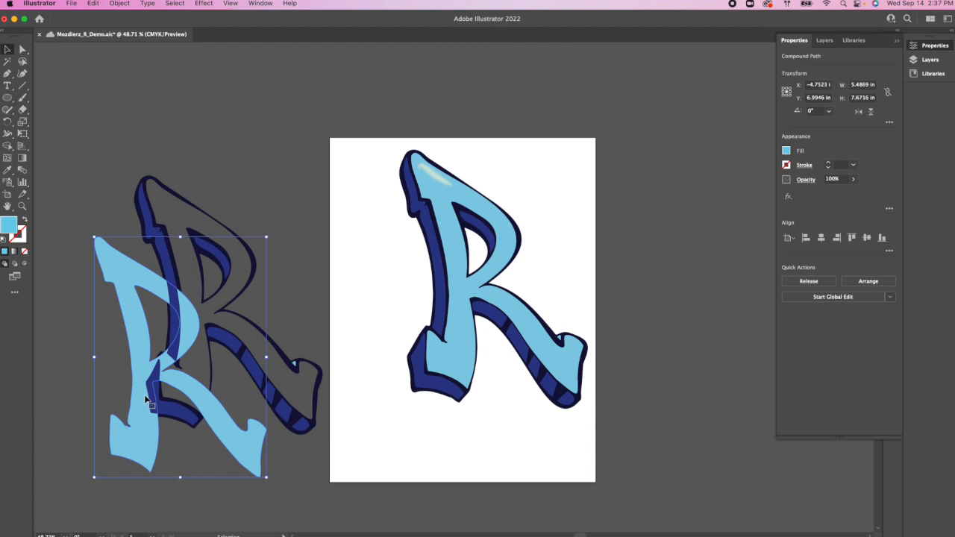
pyautogui.press('super+z')
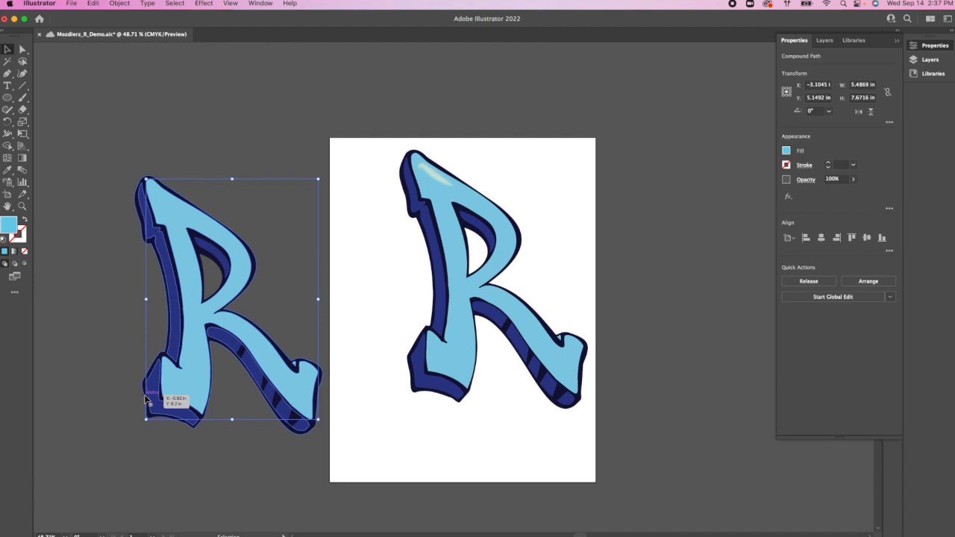
pyautogui.moveTo(147, 400); pyautogui.dragTo(149, 399)
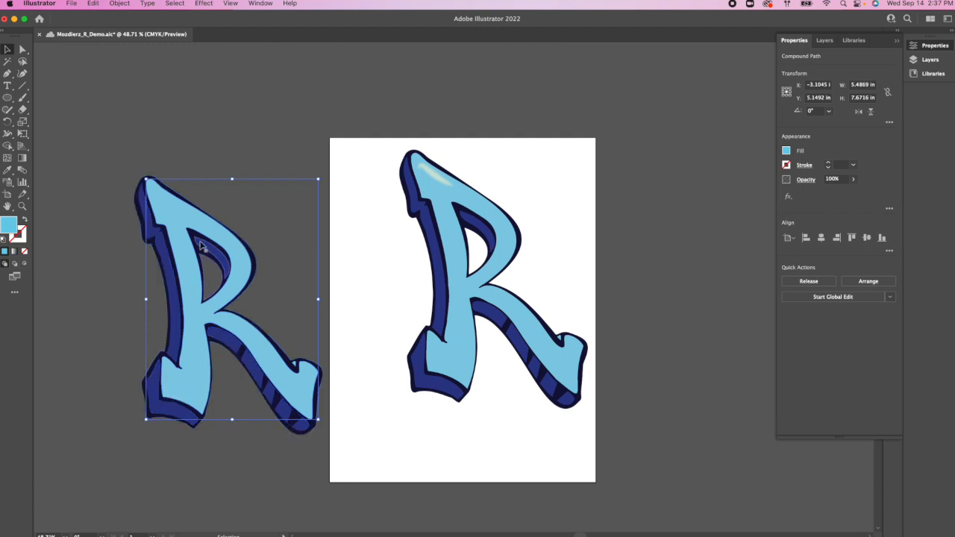
# Step: Break the original R's Live Paint object into separate shapes and delete the white one filling its inner opening
pyautogui.click(389, 298)
pyautogui.click(467, 278)
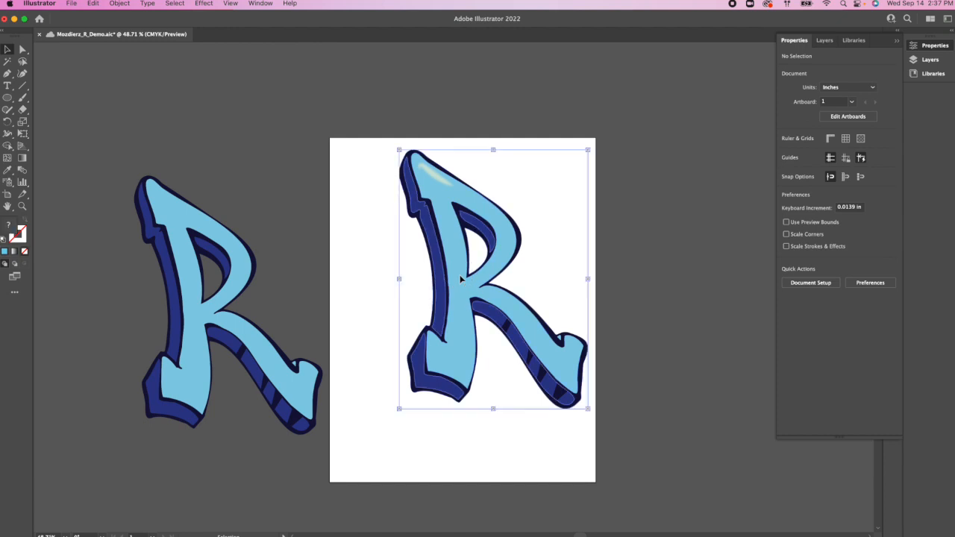
pyautogui.click(808, 281)
pyautogui.click(638, 292)
pyautogui.click(478, 260)
pyautogui.press('Delete')
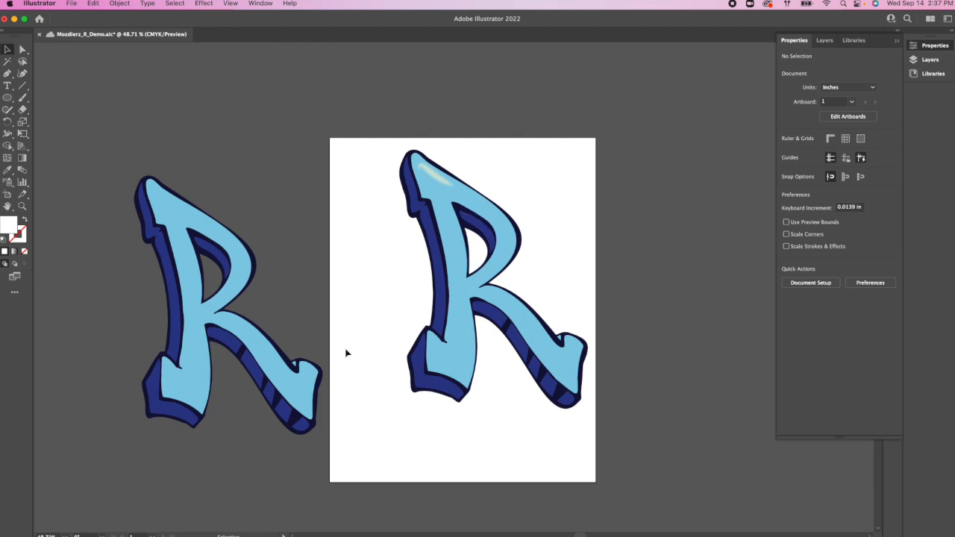
# Step: Group all pieces of the original R with its highlight, and group all pieces of the copied R separately
pyautogui.moveTo(377, 150); pyautogui.dragTo(619, 421)
pyautogui.hscroll(-2, 608, 402)
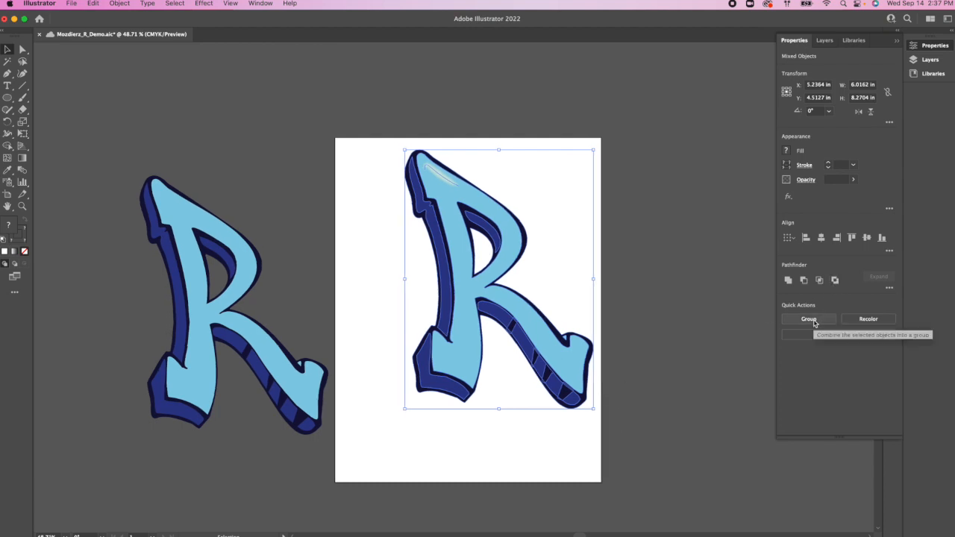
pyautogui.click(810, 320)
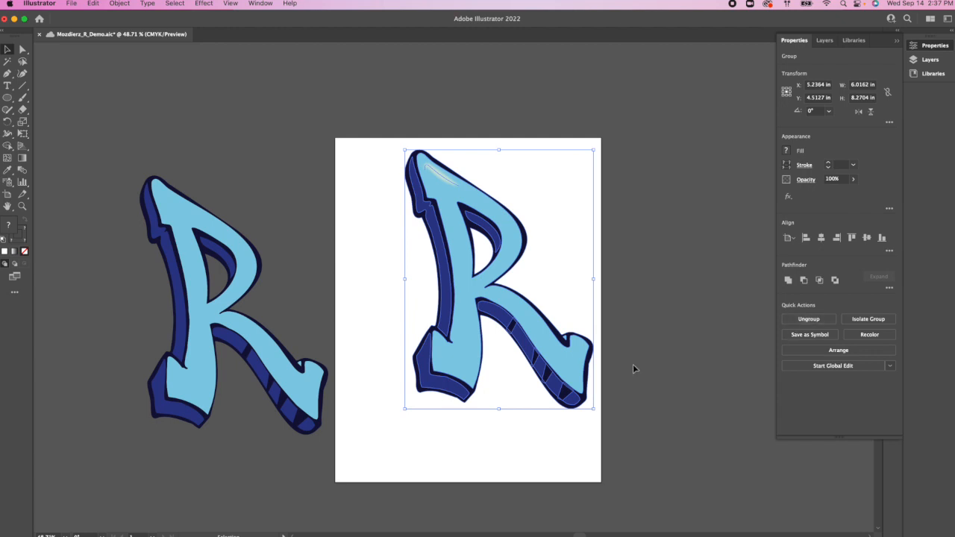
pyautogui.click(238, 182)
pyautogui.moveTo(114, 167); pyautogui.dragTo(317, 447)
pyautogui.press('super+g')
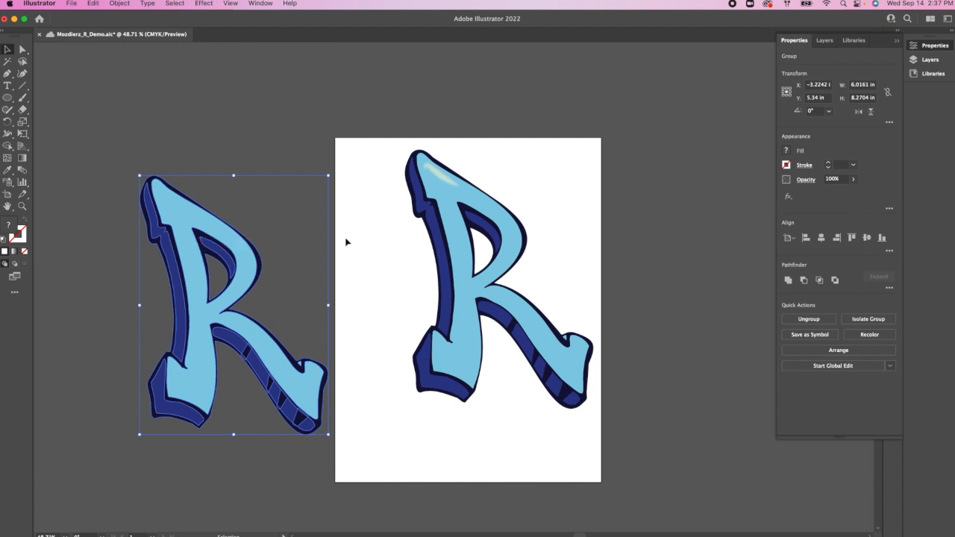
# Step: Fill the copied R group with solid dark navy and move it onto the artboard, overlapping the original R's lower left
pyautogui.scroll(-1, 676, 207)
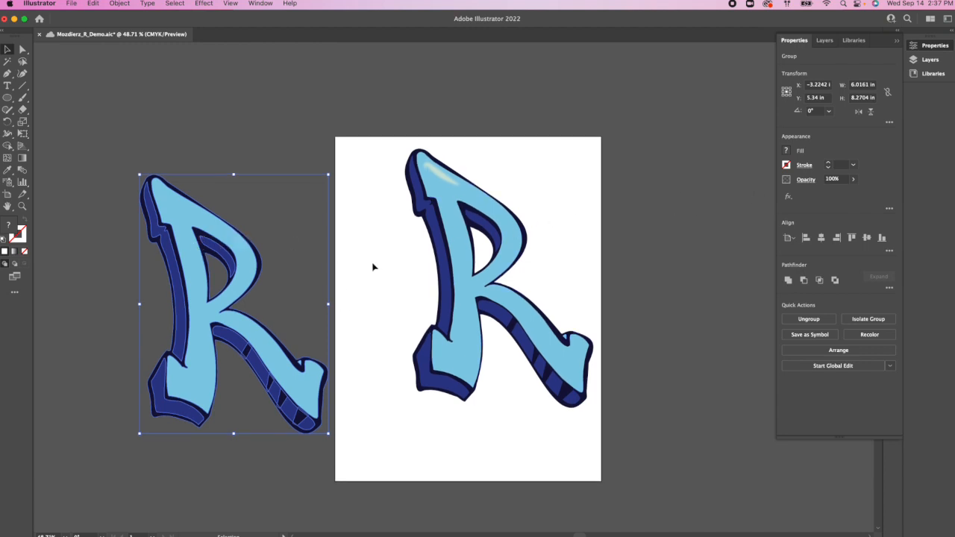
pyautogui.click(785, 151)
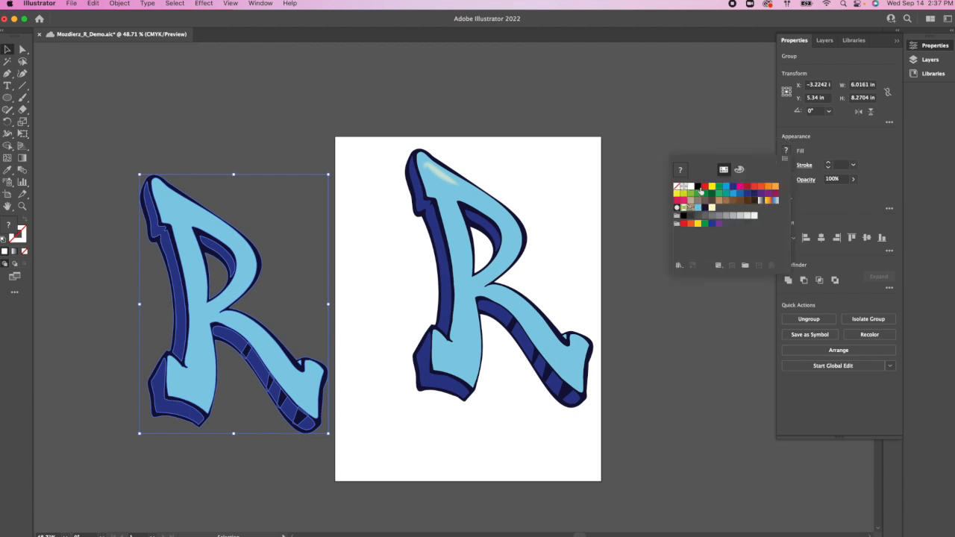
pyautogui.click(755, 194)
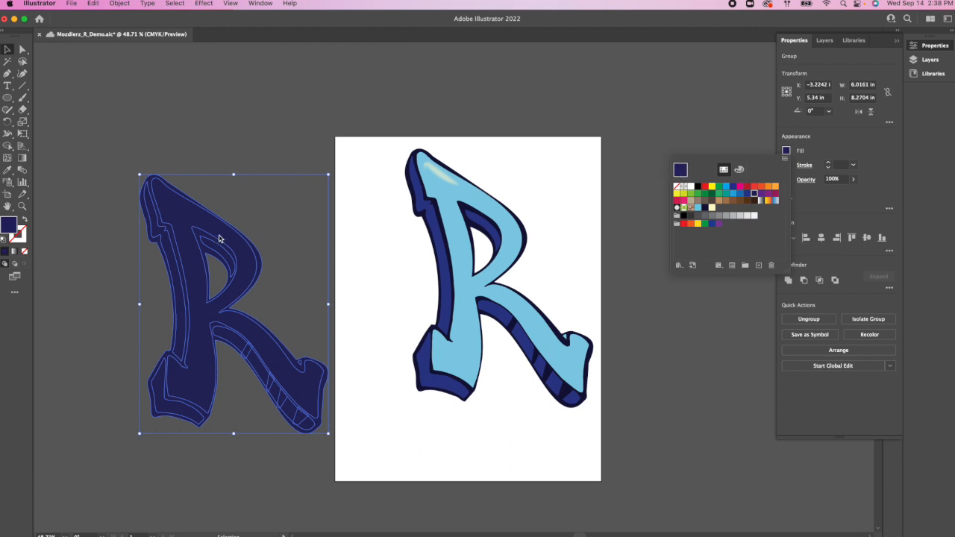
pyautogui.click(170, 236)
pyautogui.moveTo(206, 229); pyautogui.dragTo(391, 236)
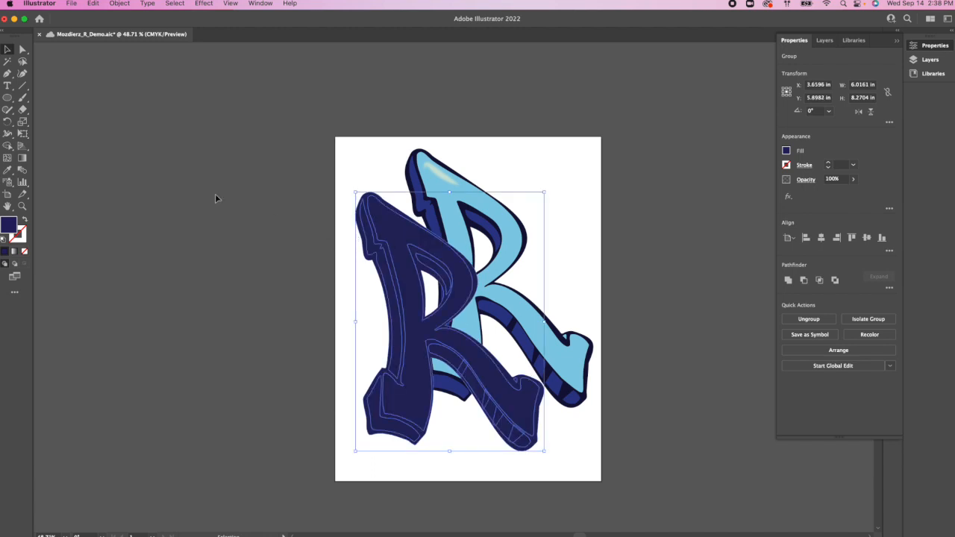
pyautogui.click(245, 217)
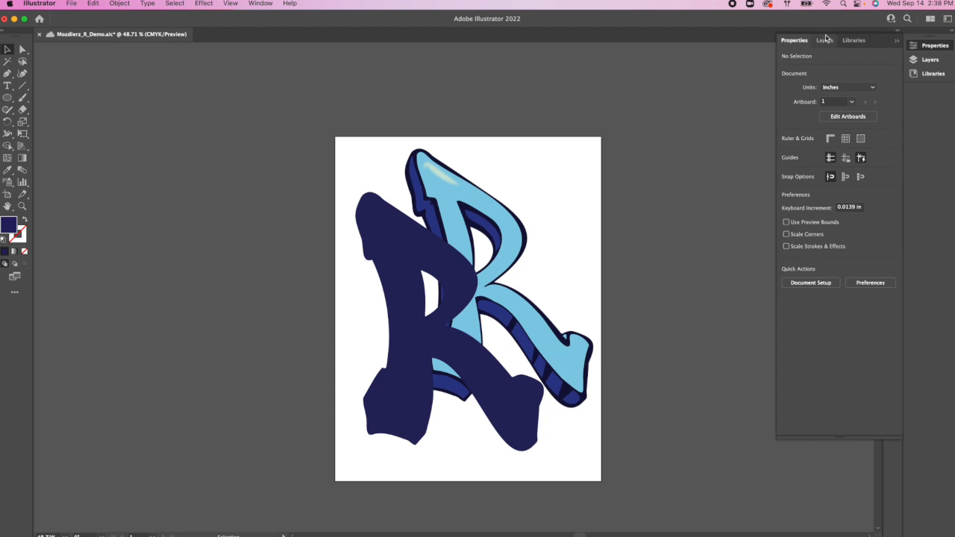
# Step: Reorder the groups in Layer 1 so the navy R sits beneath the original R
pyautogui.click(825, 41)
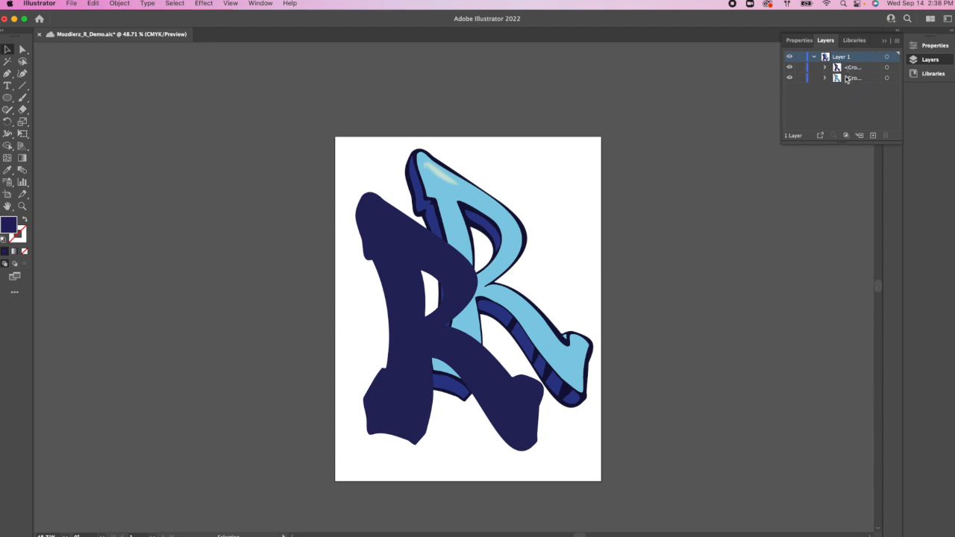
pyautogui.click(825, 78)
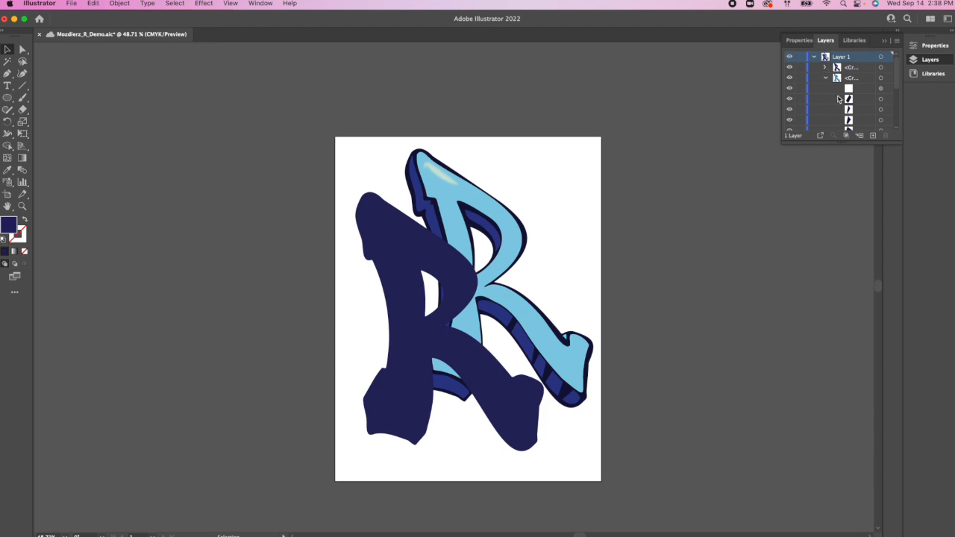
pyautogui.scroll(-5, 833, 101)
pyautogui.scroll(-5, 834, 100)
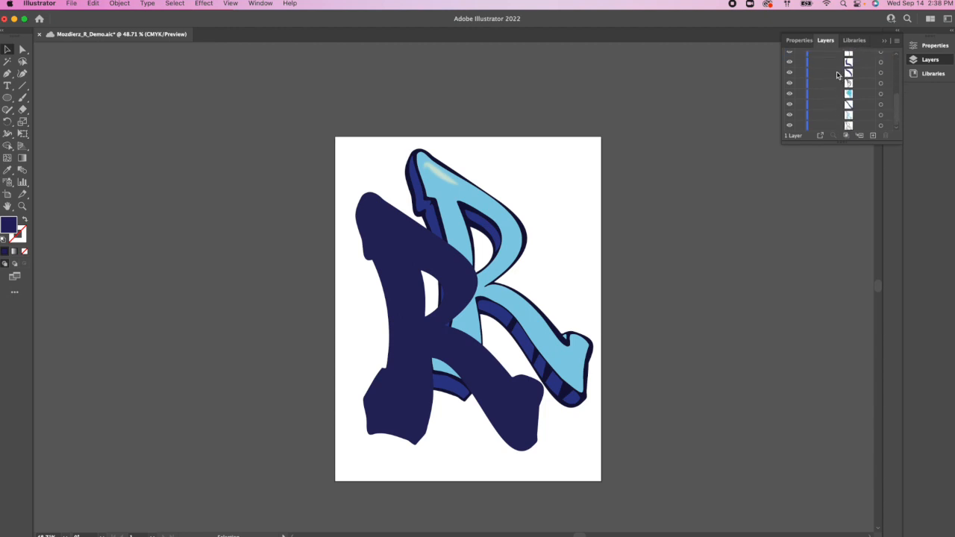
pyautogui.scroll(10, 837, 74)
pyautogui.scroll(-3, 837, 74)
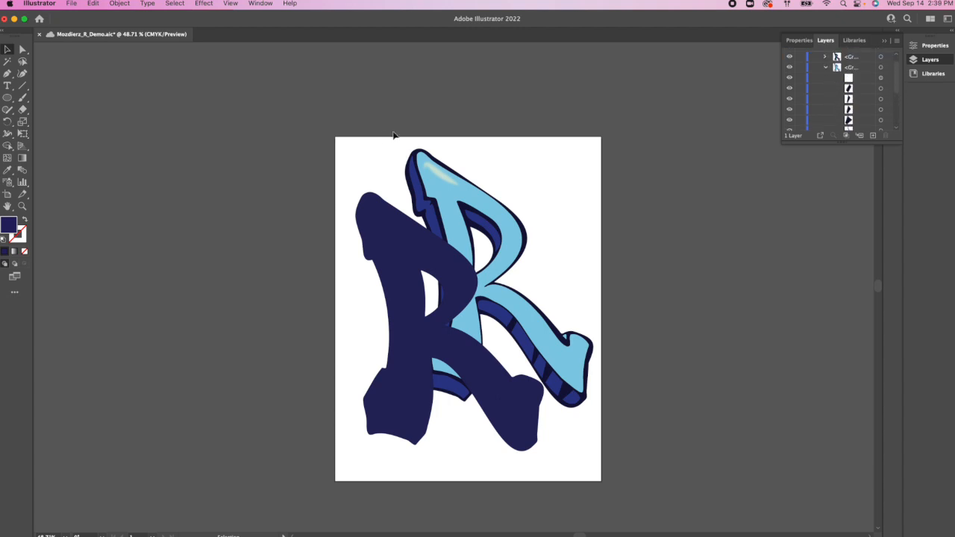
pyautogui.click(824, 68)
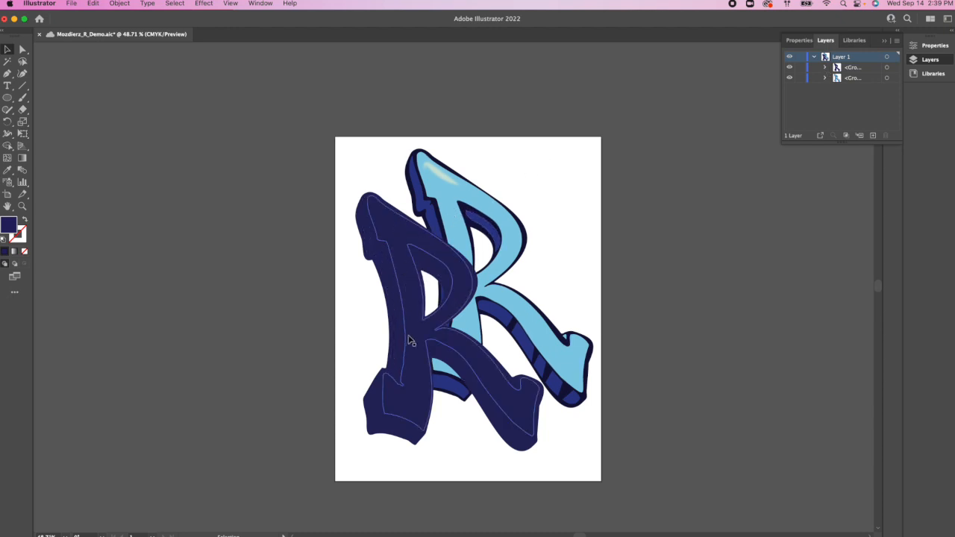
pyautogui.click(855, 68)
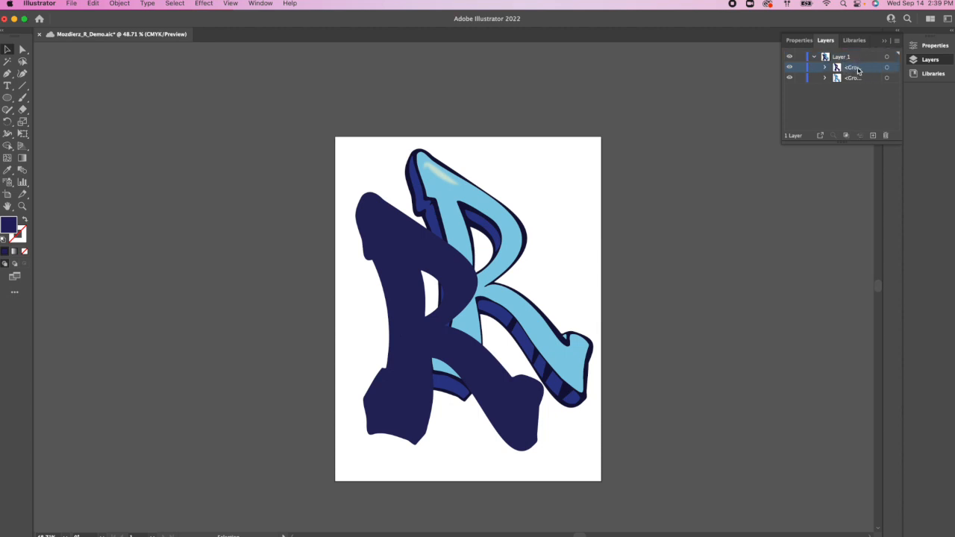
pyautogui.moveTo(858, 70); pyautogui.dragTo(858, 83)
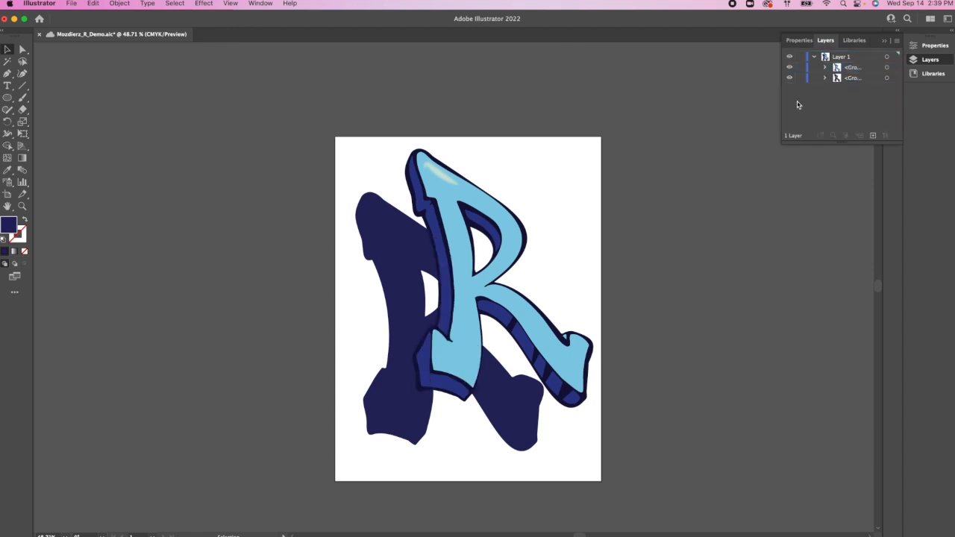
pyautogui.rightClick(390, 224)
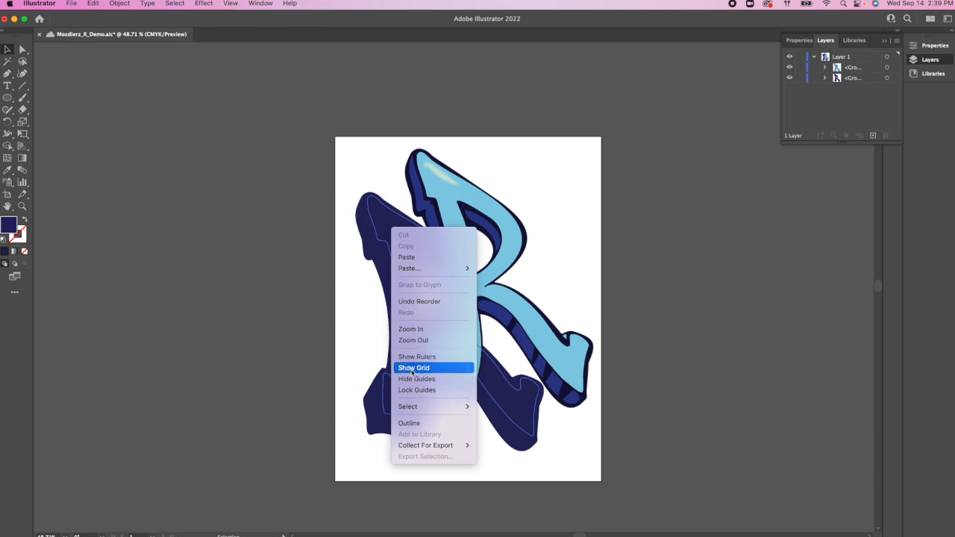
pyautogui.click(305, 297)
pyautogui.click(398, 247)
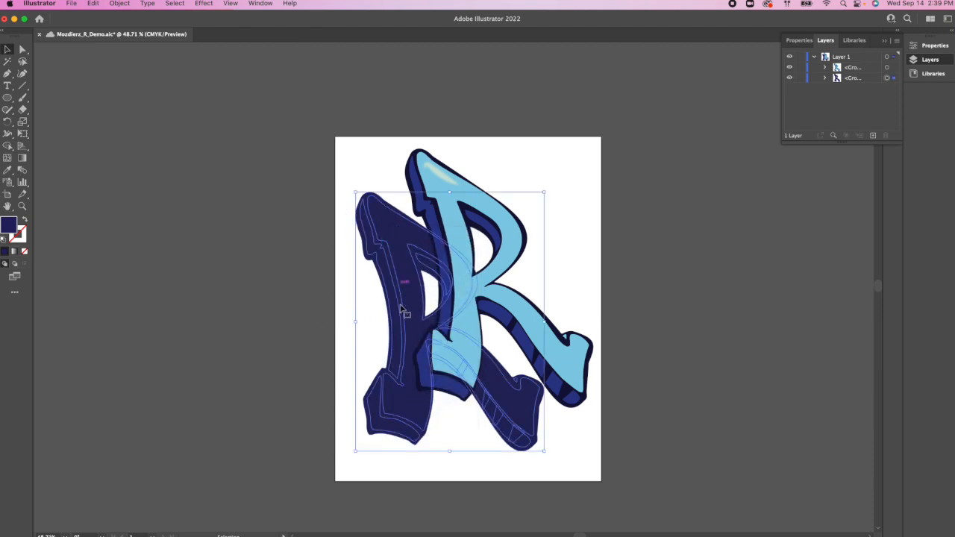
pyautogui.rightClick(413, 342)
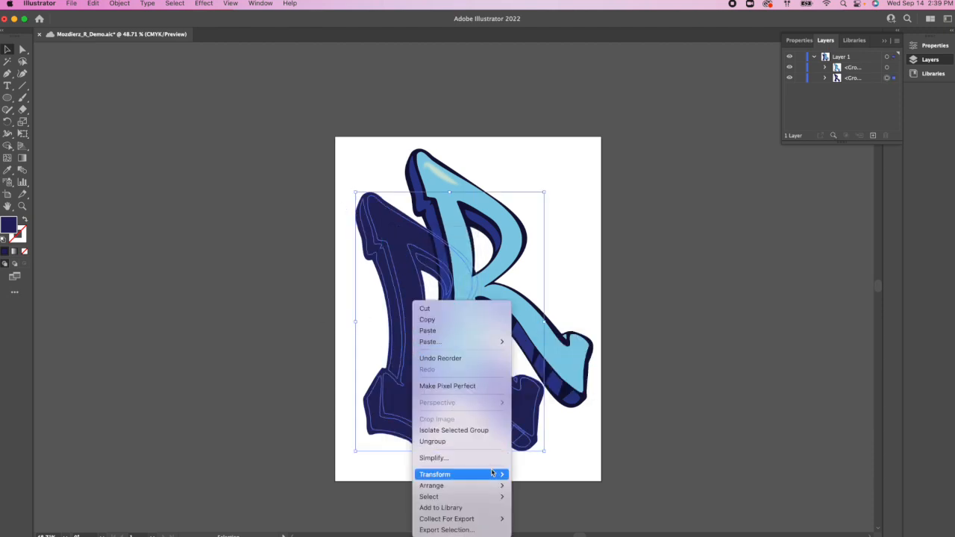
pyautogui.moveTo(499, 486)
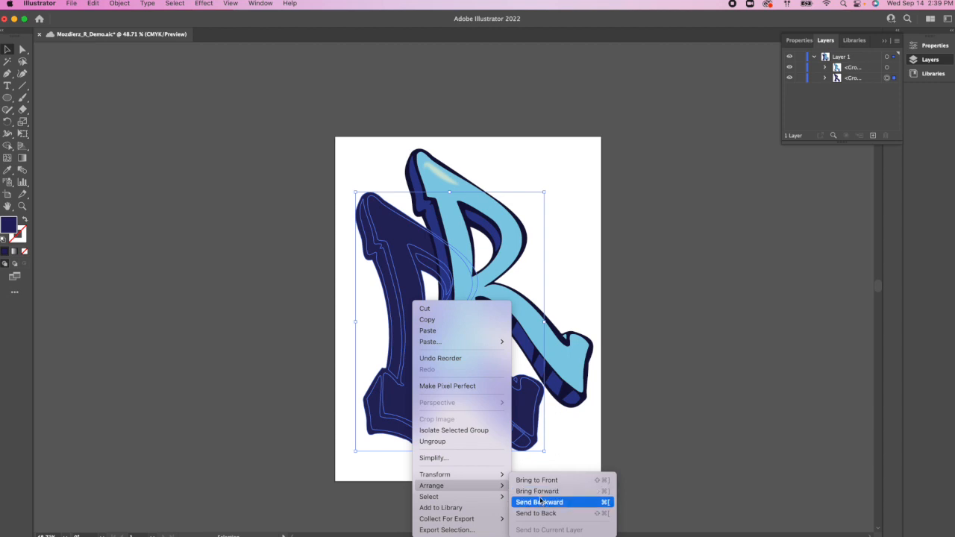
pyautogui.click(701, 416)
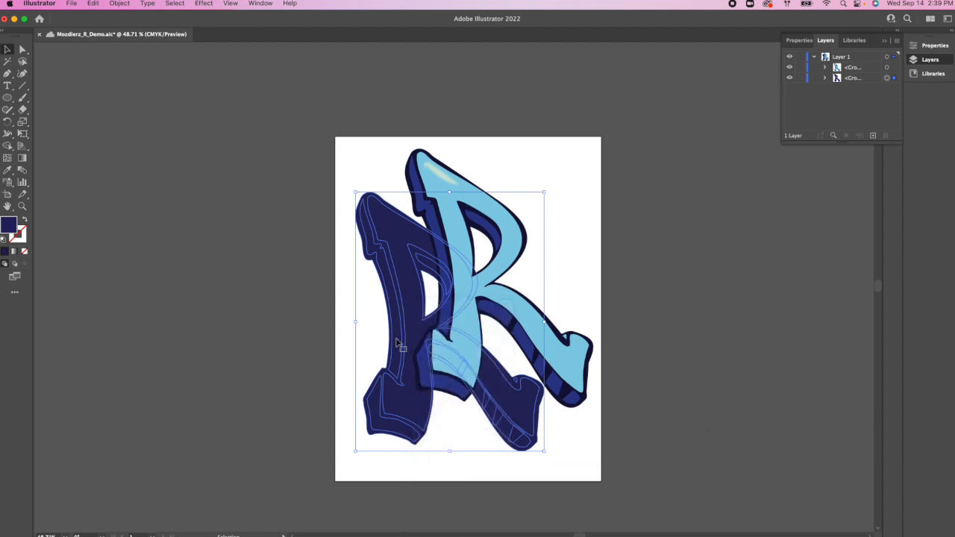
pyautogui.click(284, 279)
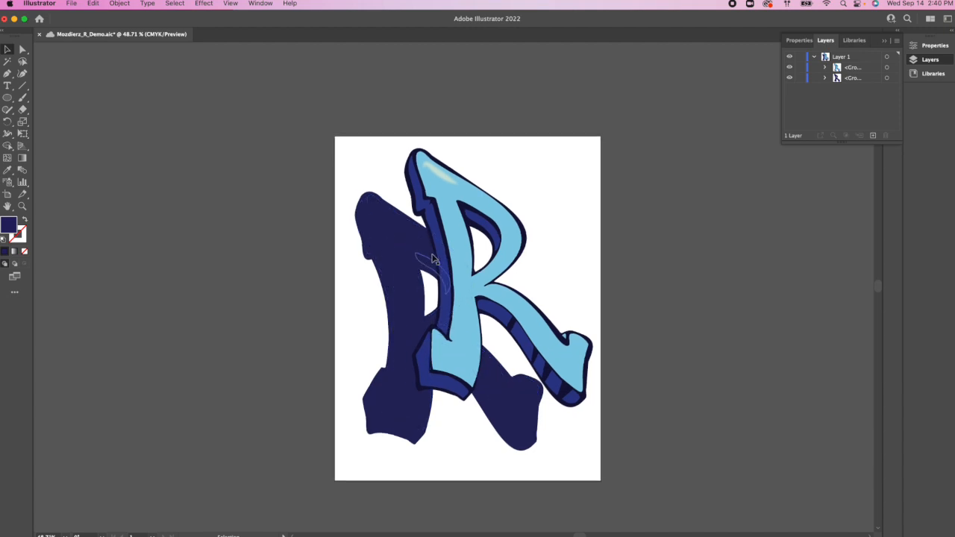
pyautogui.hscroll(-2, 436, 257)
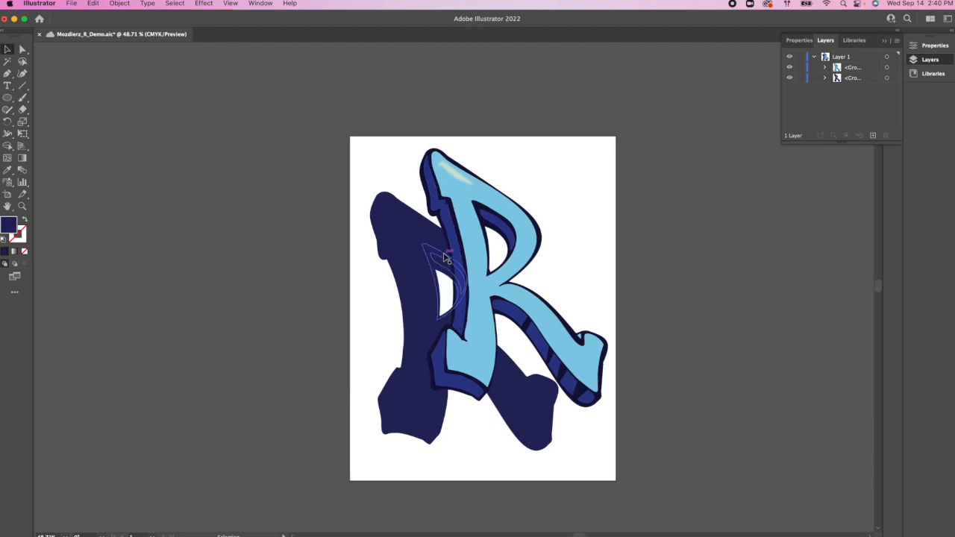
pyautogui.click(204, 3)
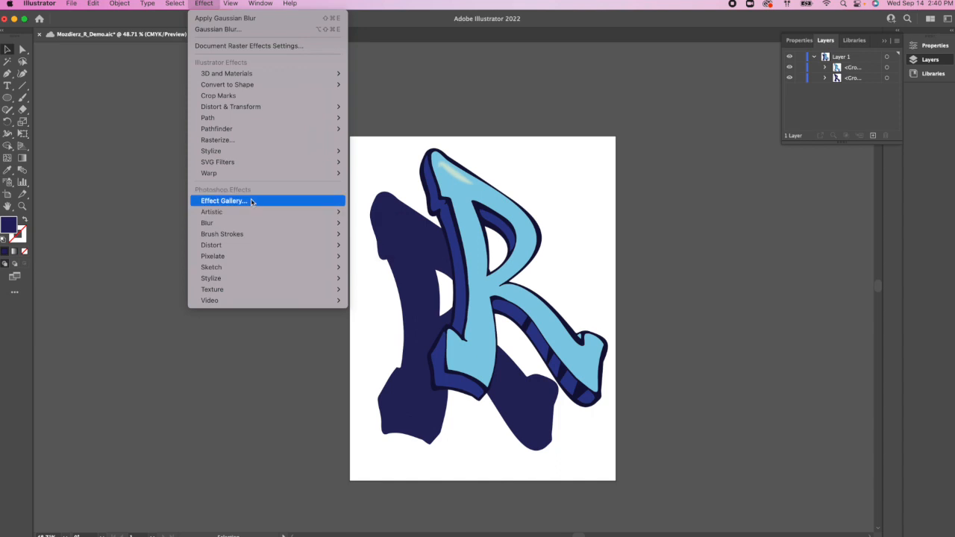
pyautogui.moveTo(332, 223)
pyautogui.click(365, 226)
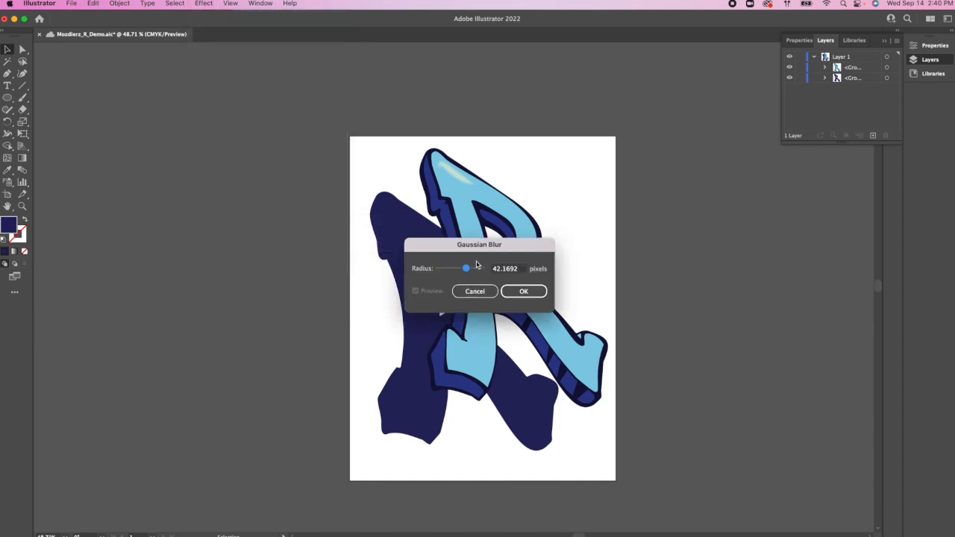
pyautogui.moveTo(465, 245); pyautogui.dragTo(255, 173)
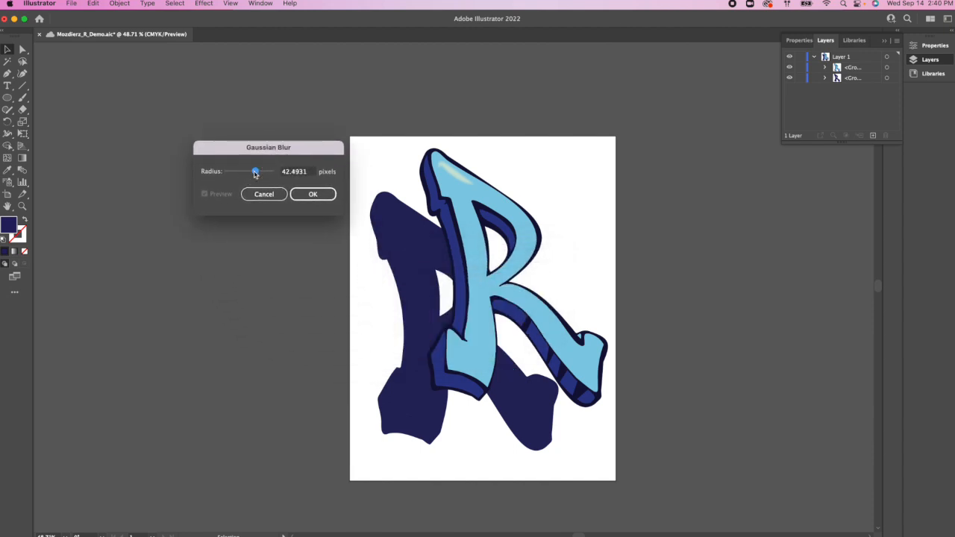
pyautogui.click(302, 194)
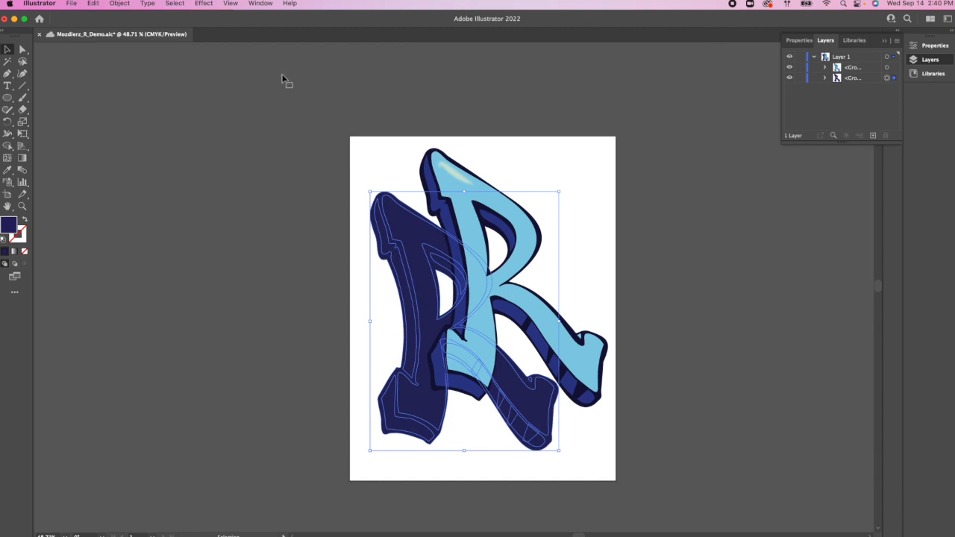
# Step: Apply a Gaussian Blur with a radius of about 53 pixels to the navy R group behind the original
pyautogui.click(203, 4)
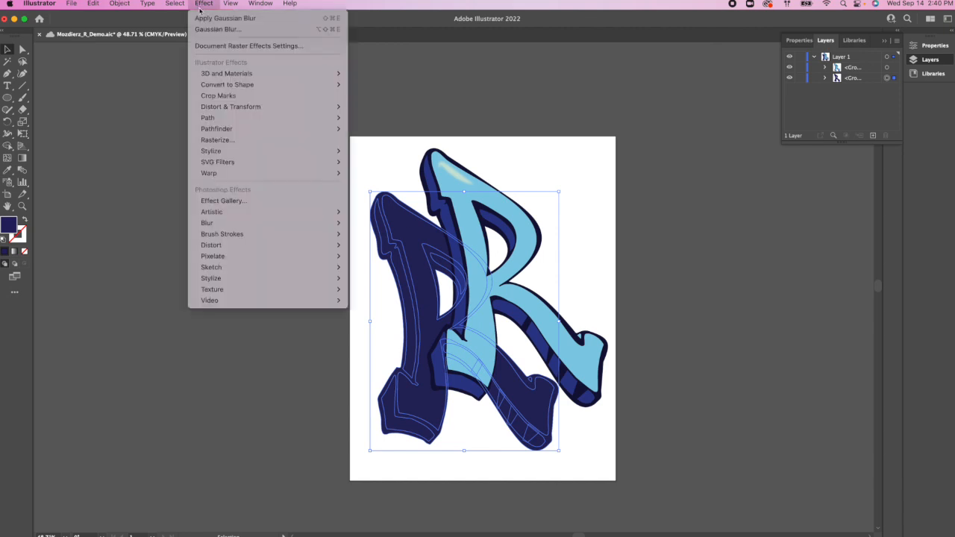
pyautogui.moveTo(246, 212)
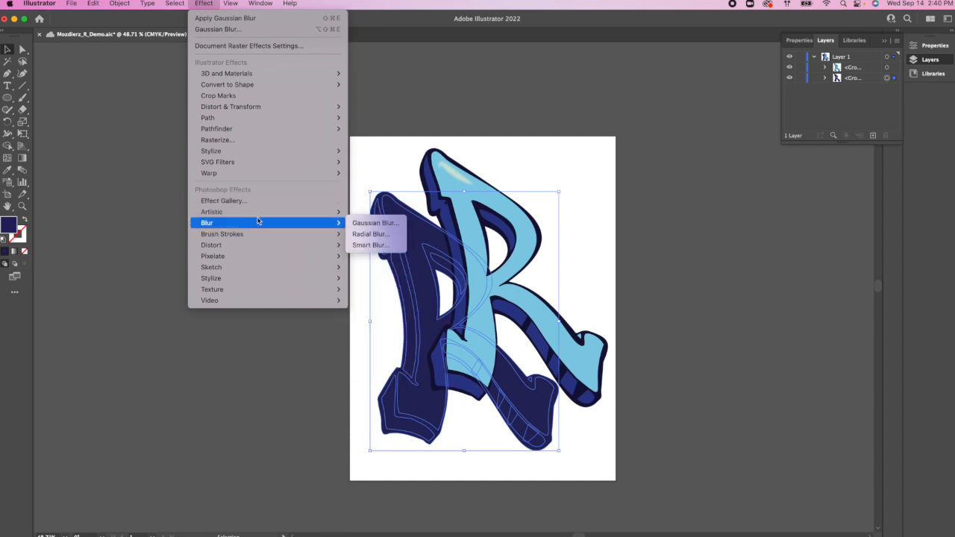
pyautogui.click(360, 224)
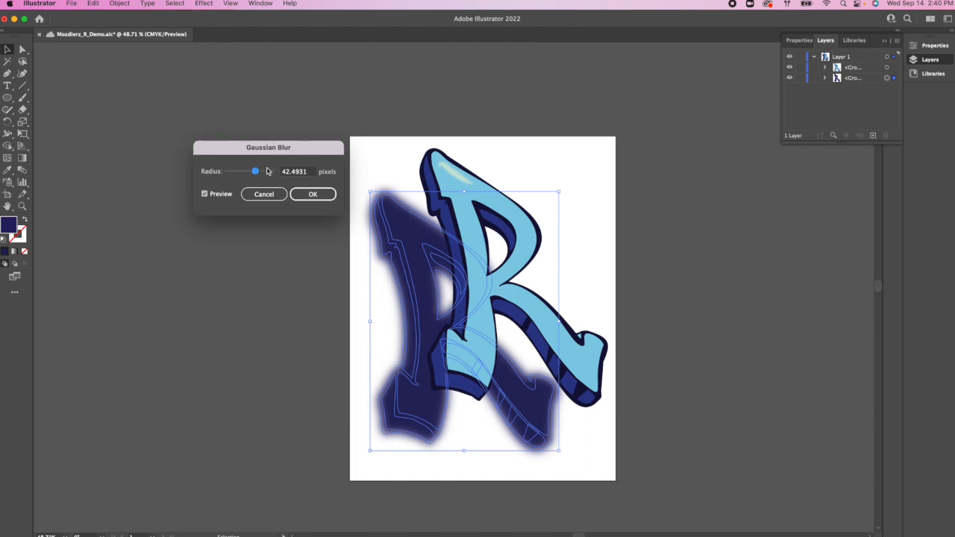
pyautogui.click(315, 195)
pyautogui.moveTo(256, 171); pyautogui.dragTo(248, 173)
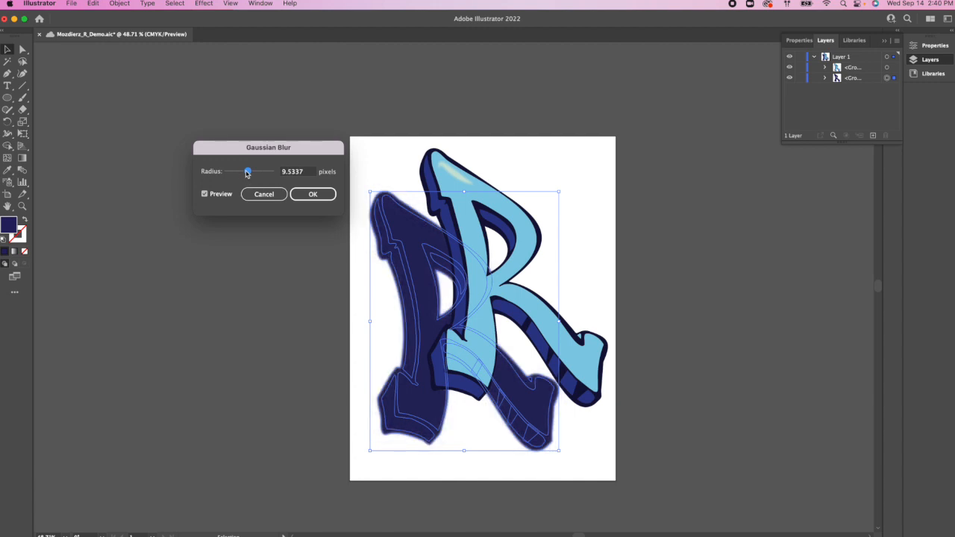
pyautogui.click(258, 172)
pyautogui.click(312, 193)
pyautogui.click(660, 193)
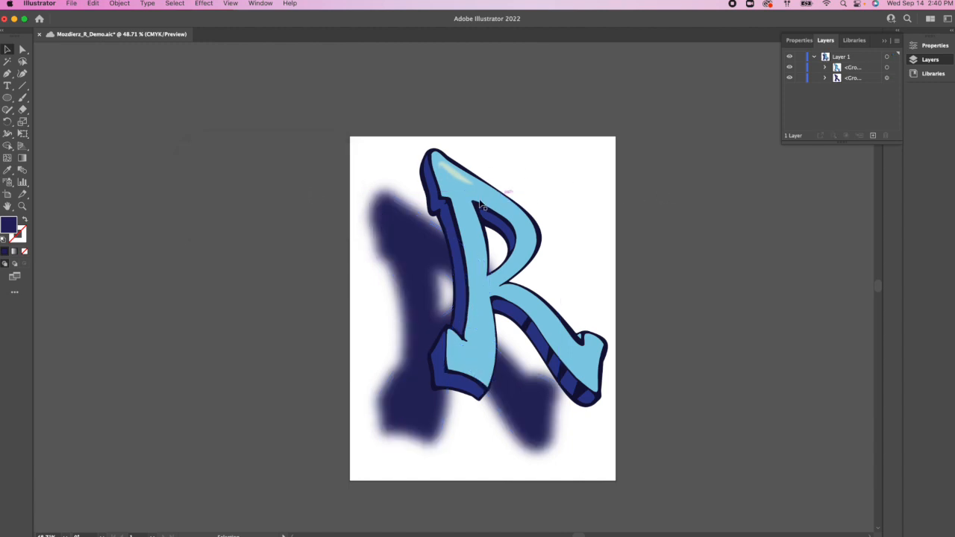
# Step: Lower the blurred navy R's opacity to 71% and save the document
pyautogui.scroll(1, 422, 192)
pyautogui.scroll(1, 448, 261)
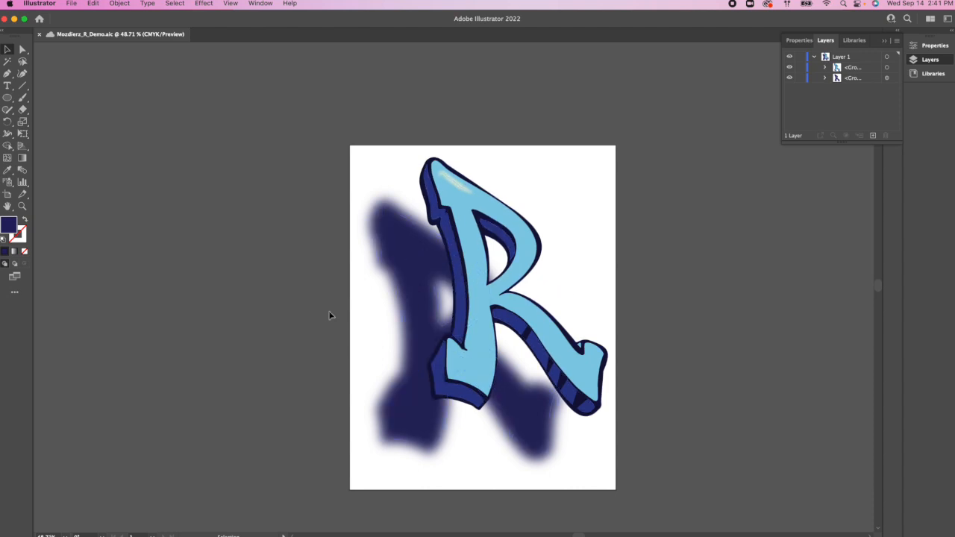
pyautogui.click(436, 293)
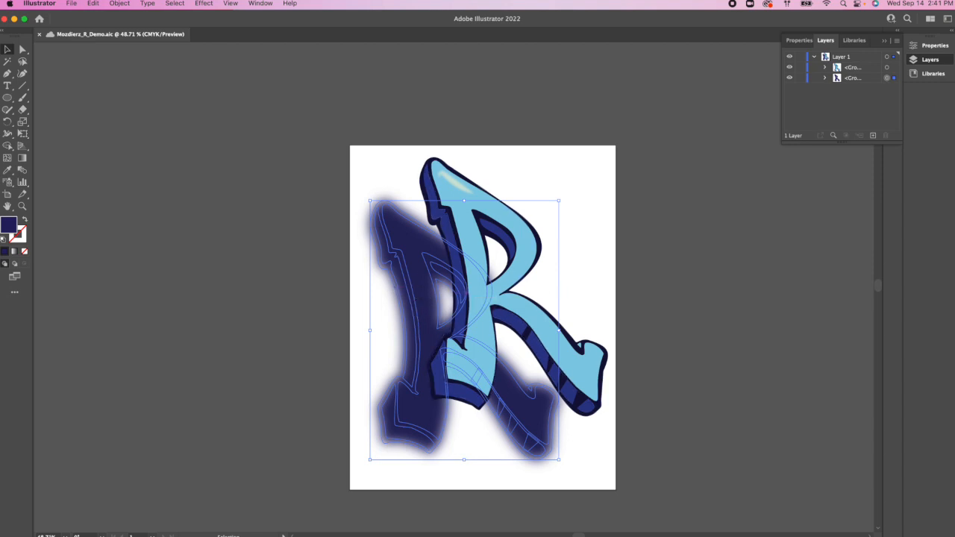
pyautogui.click(923, 48)
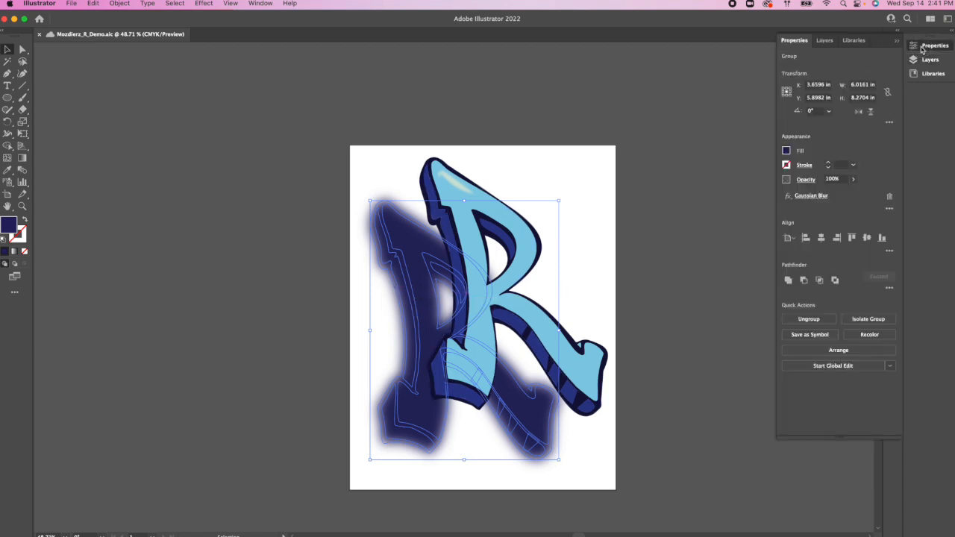
pyautogui.click(853, 179)
pyautogui.moveTo(853, 195); pyautogui.dragTo(840, 193)
pyautogui.click(695, 171)
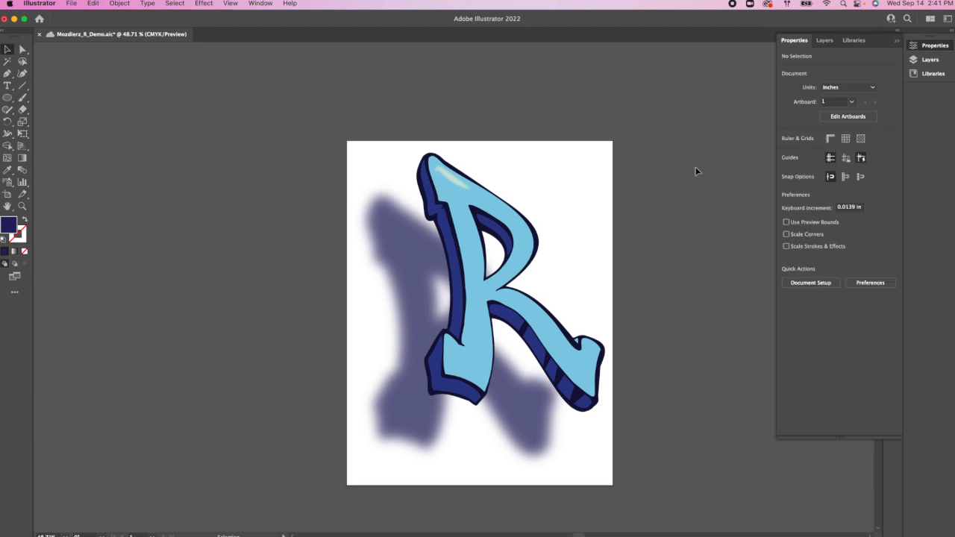
pyautogui.press('super+s')
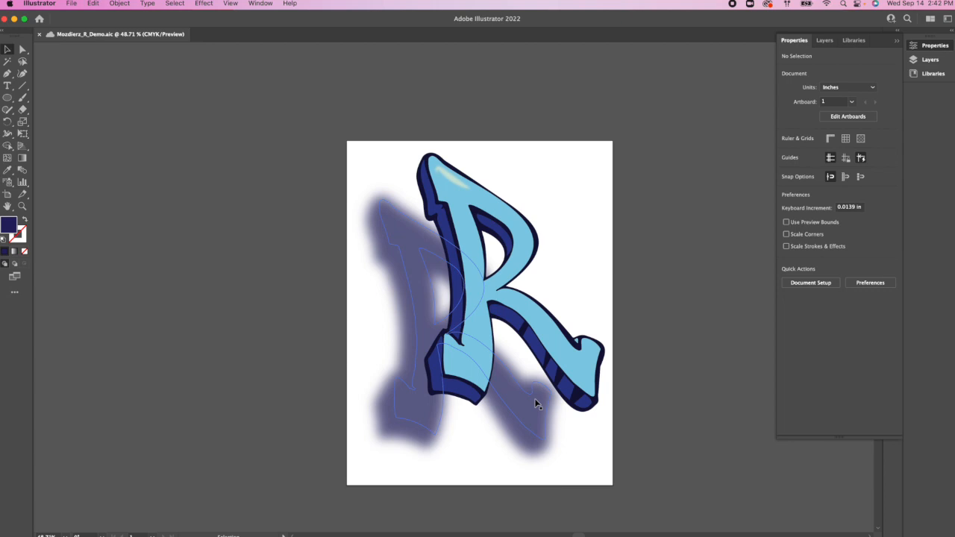
# Step: Move the blurred shadow off the artboard to its upper left, and shift the original R slightly left and down on the artboard
pyautogui.scroll(-2, 455, 306)
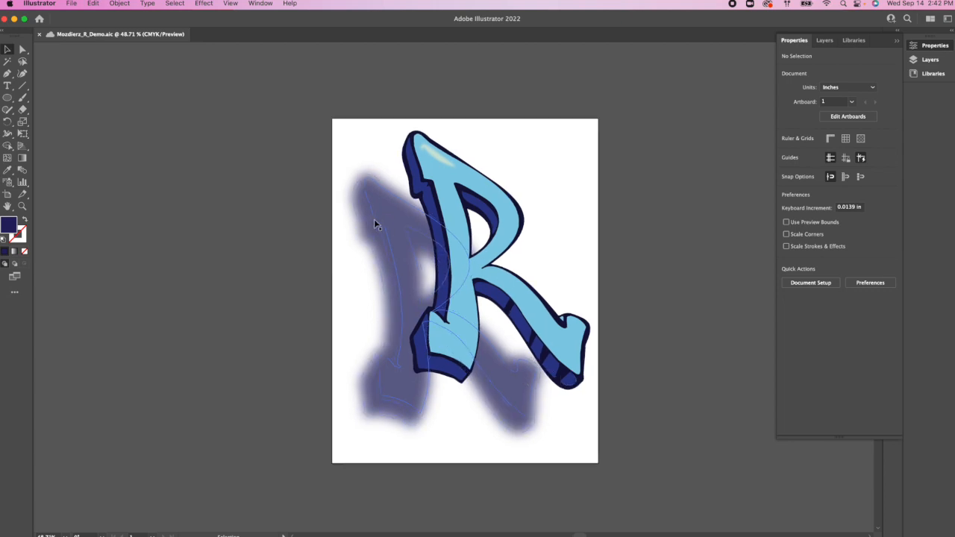
pyautogui.moveTo(384, 220); pyautogui.dragTo(75, 82)
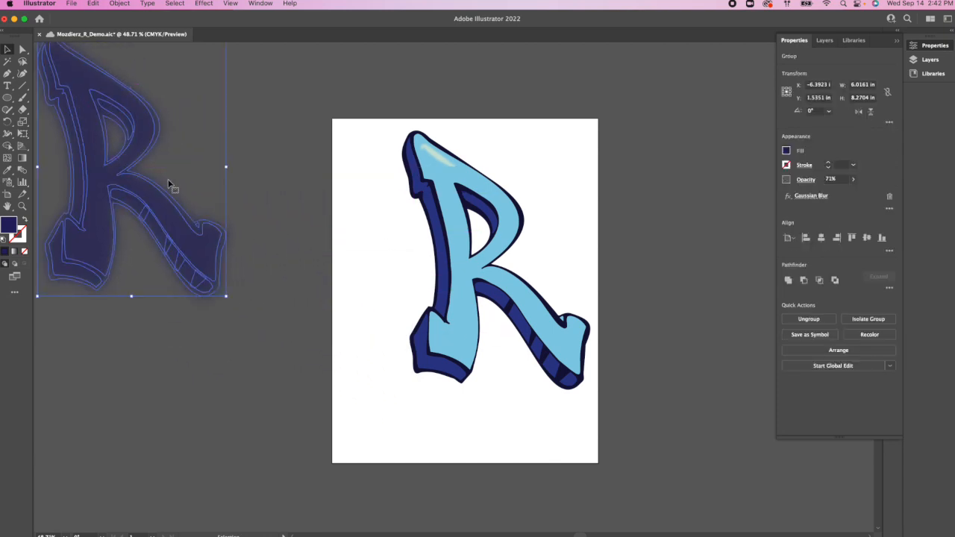
pyautogui.click(533, 171)
pyautogui.moveTo(440, 165); pyautogui.dragTo(420, 175)
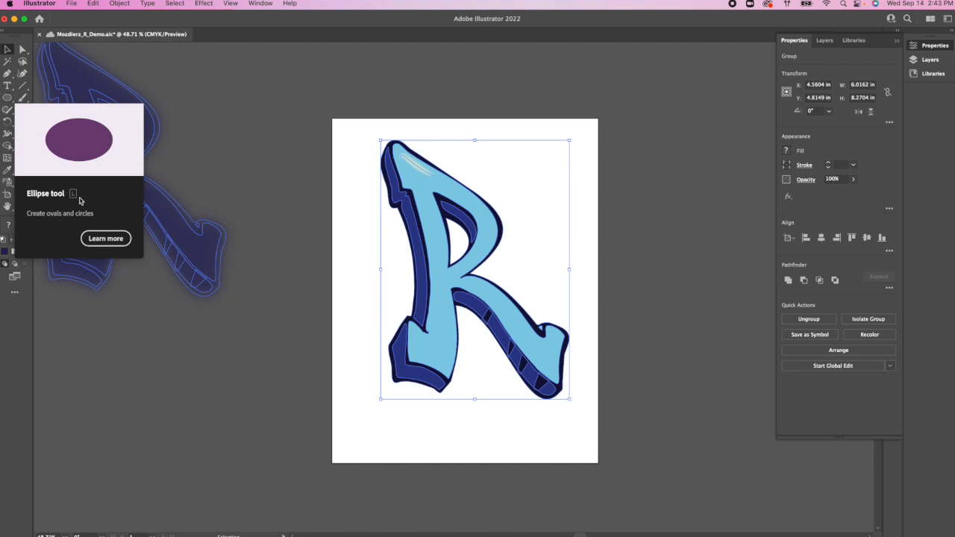
# Step: Draw six navy ellipses of varied sizes and proportions around the R's right side, clustered so that they overlap or touch
pyautogui.press('l')
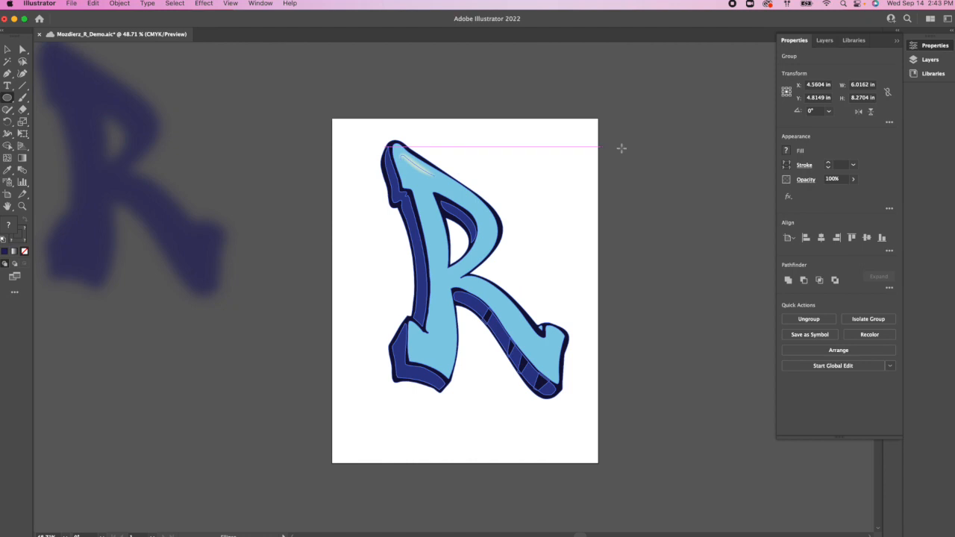
pyautogui.moveTo(571, 150); pyautogui.dragTo(627, 277)
pyautogui.moveTo(687, 309); pyautogui.dragTo(556, 247)
pyautogui.moveTo(529, 168); pyautogui.dragTo(584, 216)
pyautogui.moveTo(511, 112); pyautogui.dragTo(574, 170)
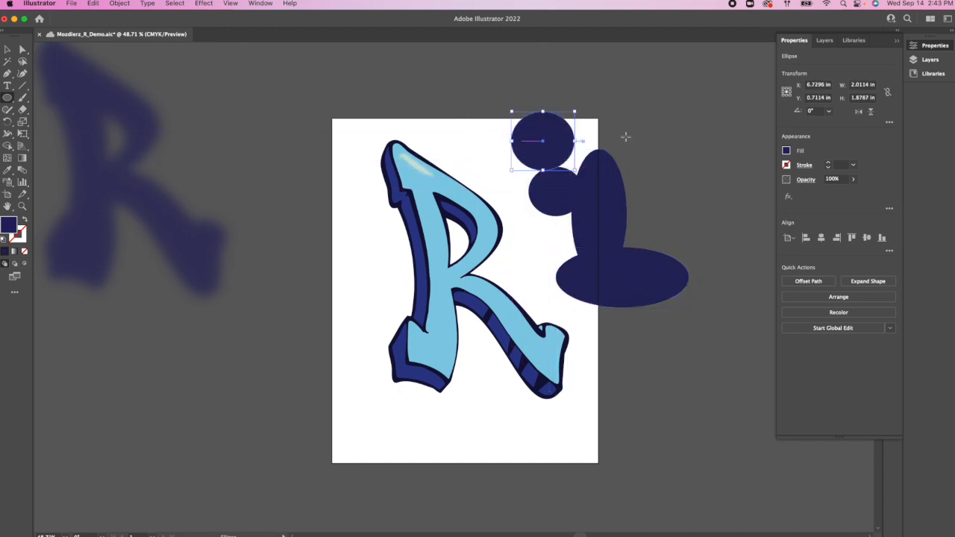
pyautogui.moveTo(511, 266); pyautogui.dragTo(596, 204)
pyautogui.moveTo(493, 356); pyautogui.dragTo(575, 241)
# Step: Rotate the large lower ellipse and the tall ellipse so both slant up to the right, enlarging the tall one slightly
pyautogui.press('v')
pyautogui.moveTo(524, 315); pyautogui.dragTo(505, 300)
pyautogui.moveTo(473, 222); pyautogui.dragTo(442, 377)
pyautogui.click(624, 224)
pyautogui.moveTo(628, 150); pyautogui.dragTo(629, 147)
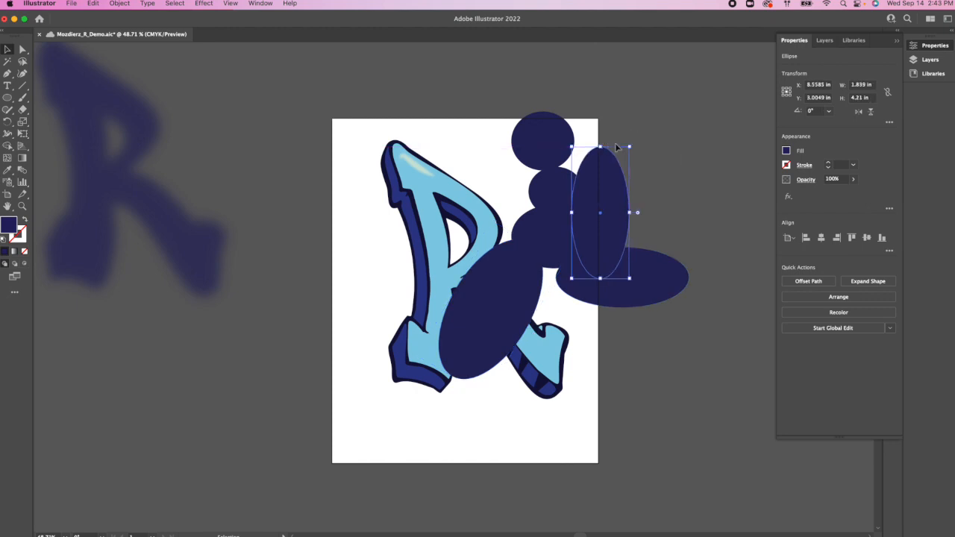
pyautogui.moveTo(626, 141); pyautogui.dragTo(638, 203)
# Step: Shrink the uppermost circle and place it against the neighbouring circle, and widen the middle ellipse leftwards to about 4.5 in
pyautogui.moveTo(537, 143); pyautogui.dragTo(510, 198)
pyautogui.moveTo(484, 165); pyautogui.dragTo(511, 186)
pyautogui.click(555, 236)
pyautogui.moveTo(512, 237); pyautogui.dragTo(454, 236)
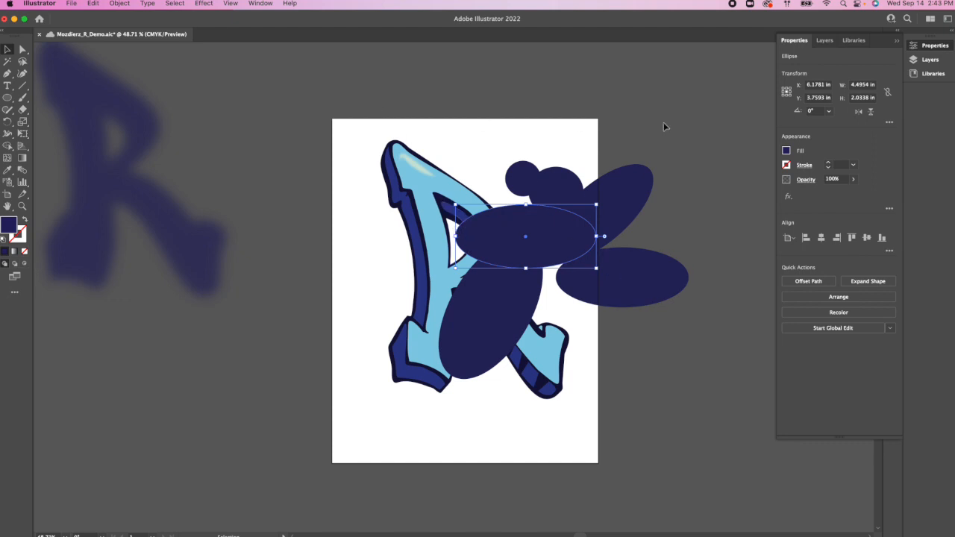
# Step: Move the original R off the artboard to the left, and unite all six navy ellipses into one shape with Pathfinder
pyautogui.moveTo(439, 187); pyautogui.dragTo(226, 147)
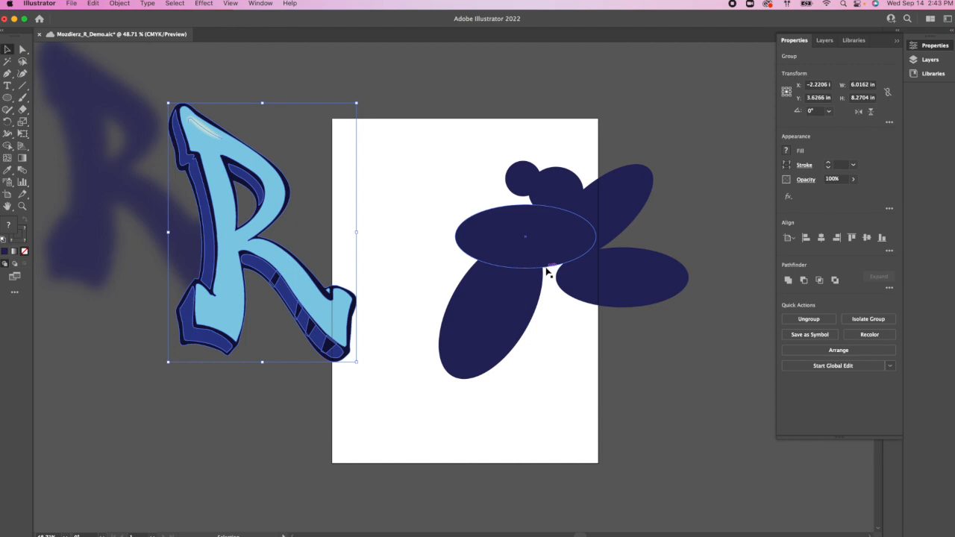
pyautogui.moveTo(401, 123); pyautogui.dragTo(680, 393)
pyautogui.press('super+shift+g')
pyautogui.scroll(1, 691, 397)
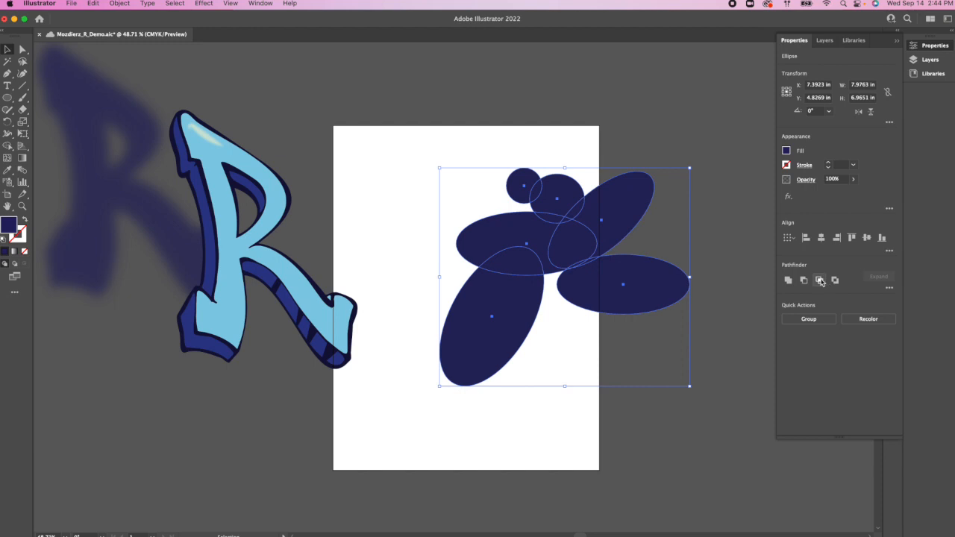
pyautogui.click(256, 5)
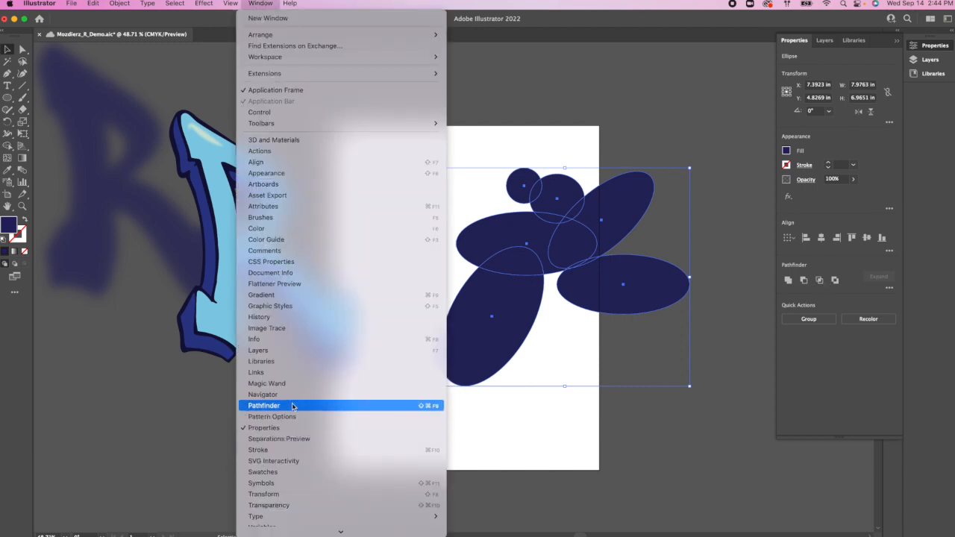
pyautogui.click(739, 411)
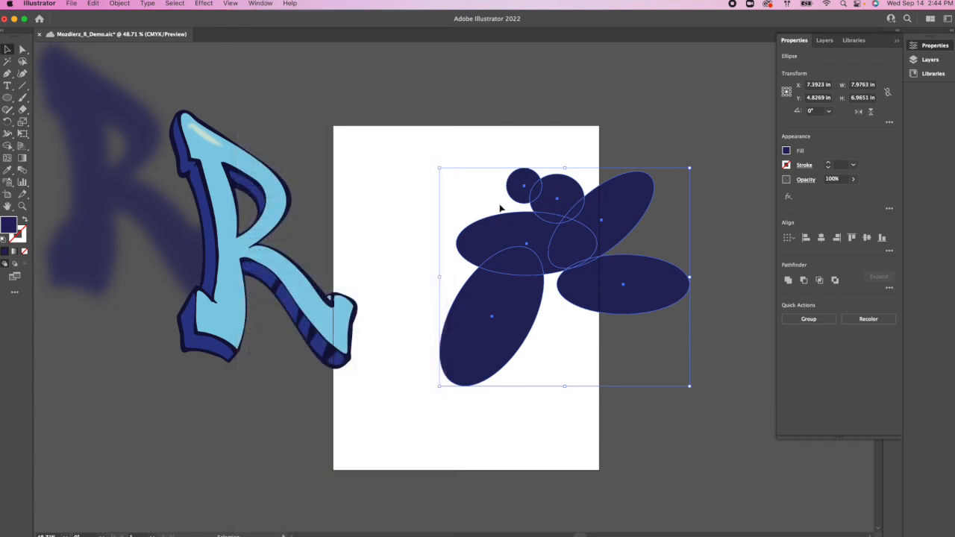
pyautogui.click(788, 282)
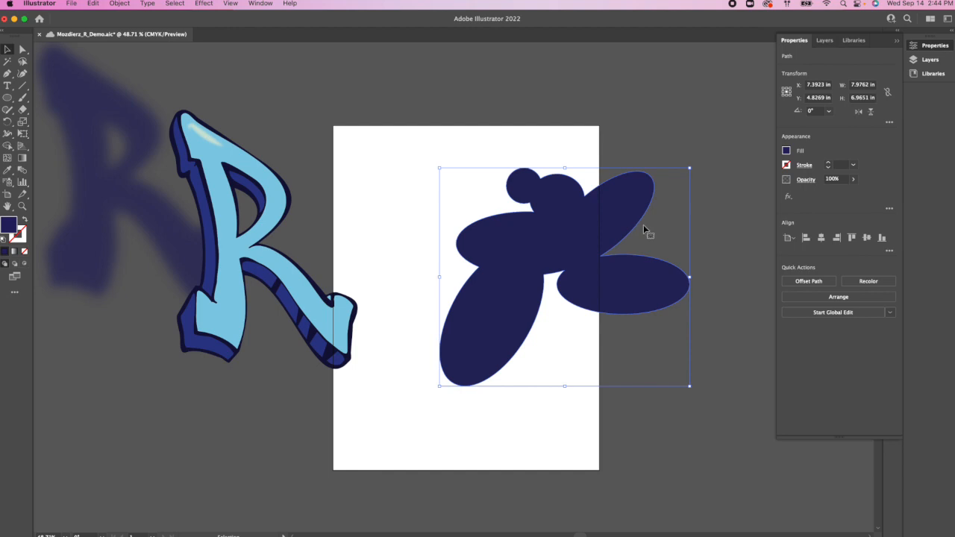
pyautogui.click(733, 254)
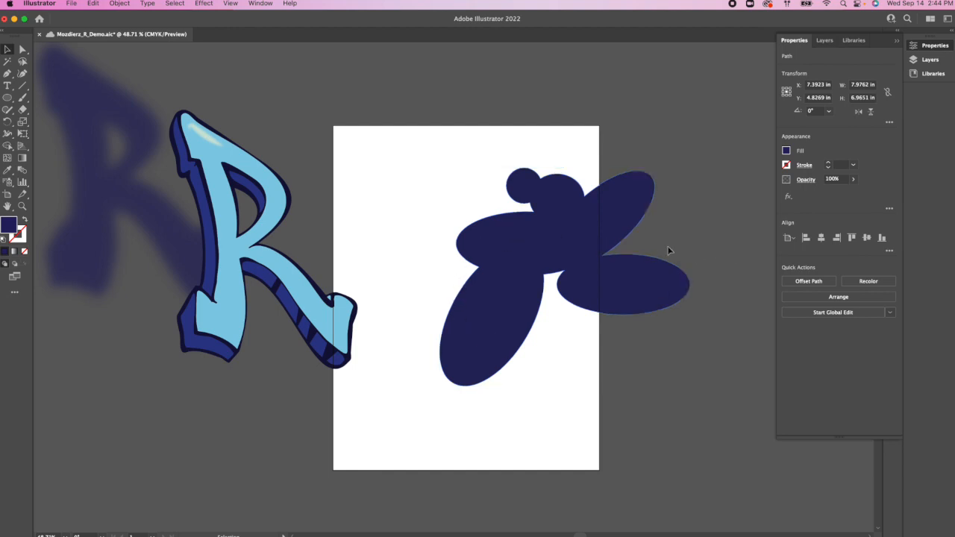
# Step: Move the united navy shape to the middle of the artboard and place the R lettering over it
pyautogui.moveTo(618, 234); pyautogui.dragTo(615, 306)
pyautogui.click(559, 282)
pyautogui.moveTo(558, 282); pyautogui.dragTo(495, 252)
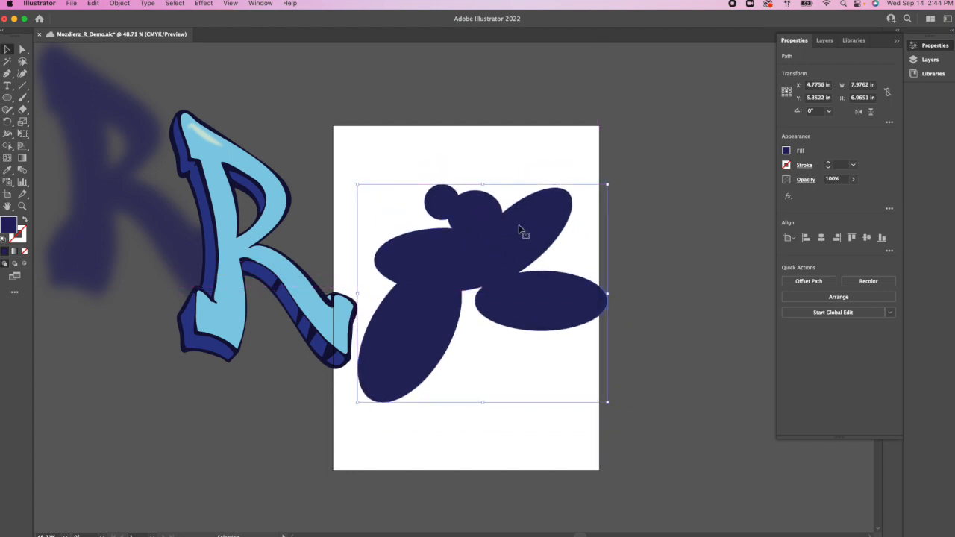
pyautogui.moveTo(252, 170); pyautogui.dragTo(503, 214)
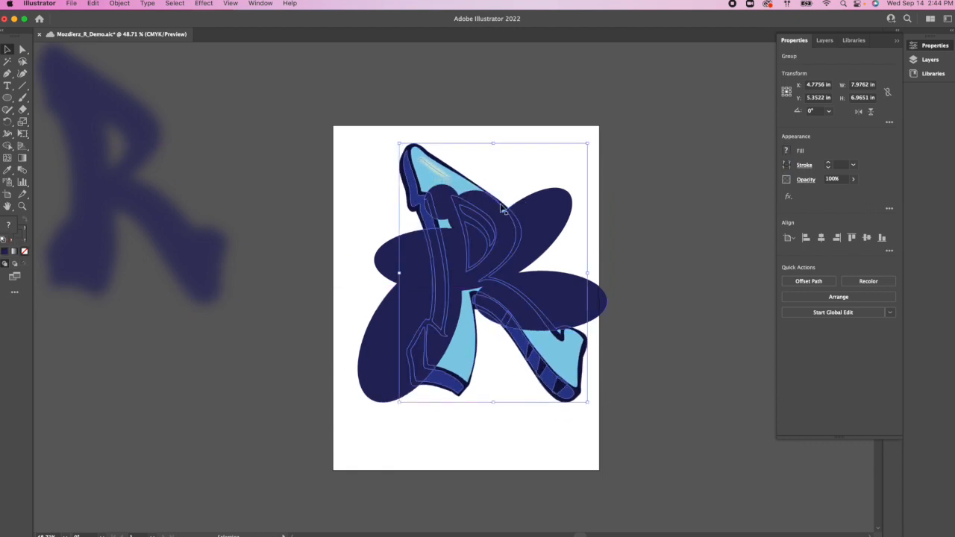
# Step: Try to send the navy shape behind the R lettering with Send to Back
pyautogui.press('super+shift+bracketleft')
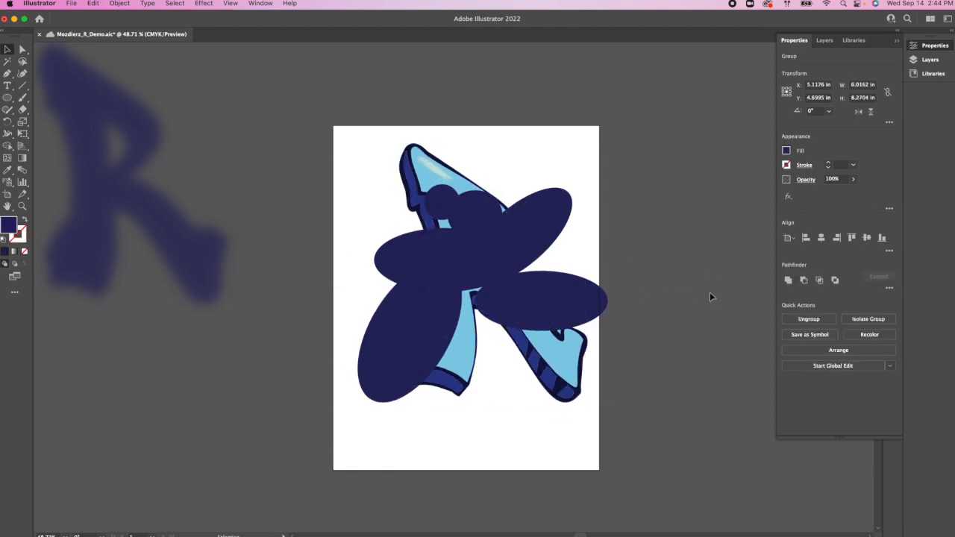
pyautogui.click(707, 292)
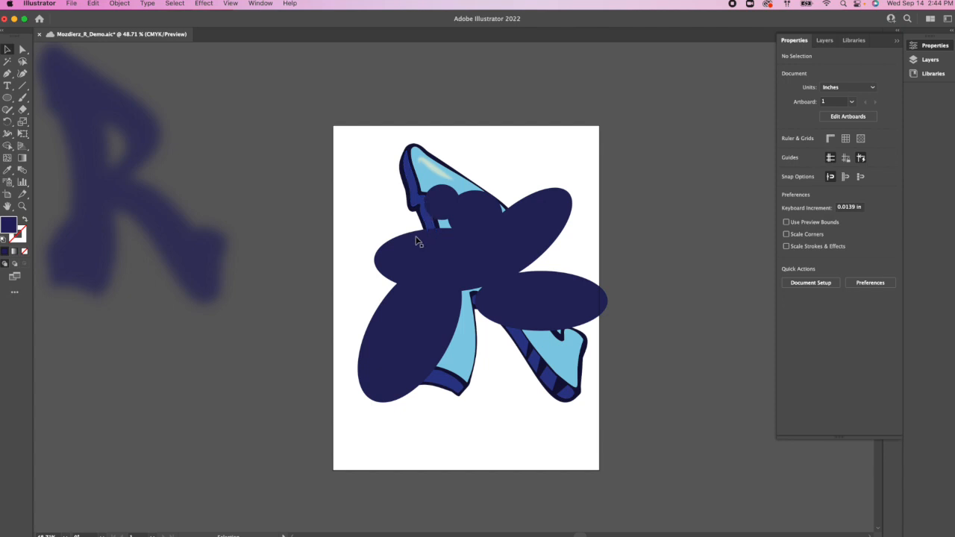
pyautogui.rightClick(485, 263)
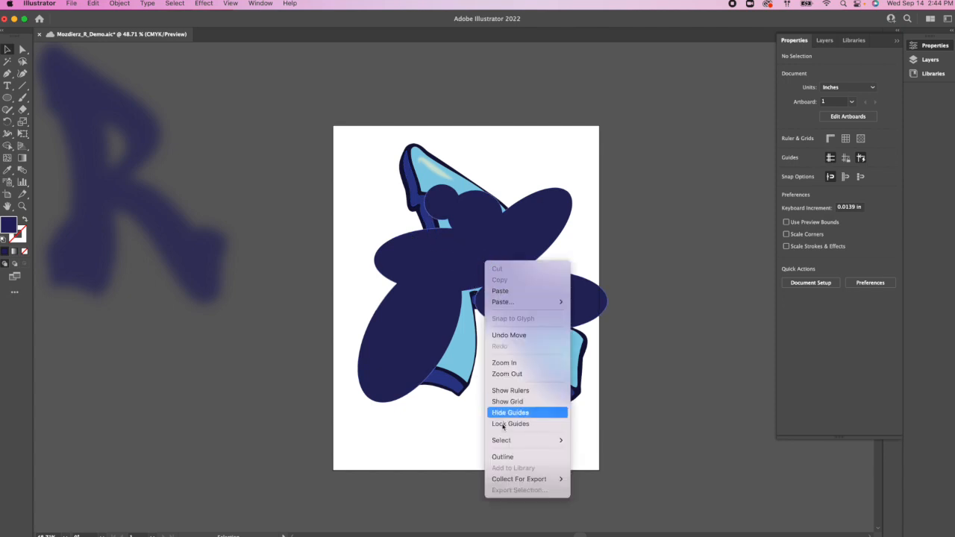
pyautogui.click(454, 263)
pyautogui.doubleClick(455, 266)
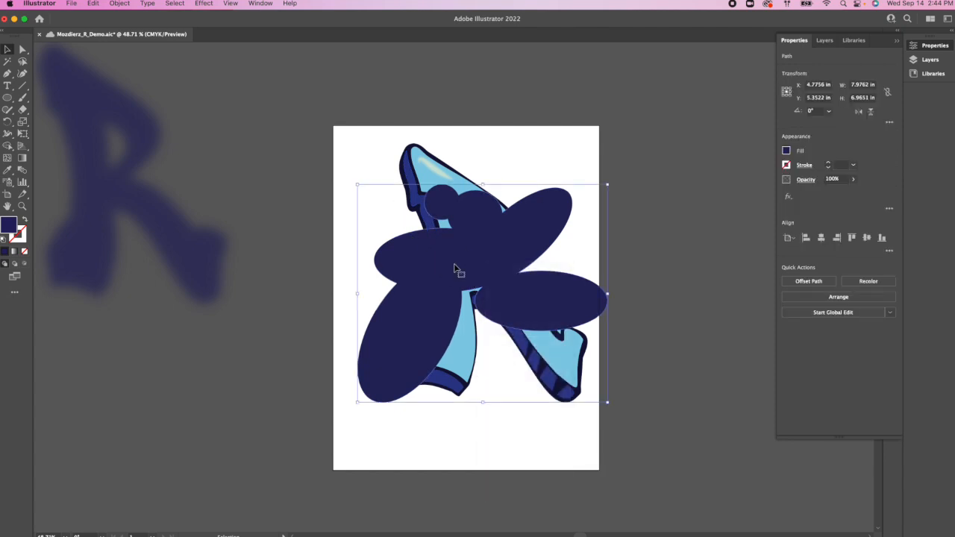
pyautogui.rightClick(455, 266)
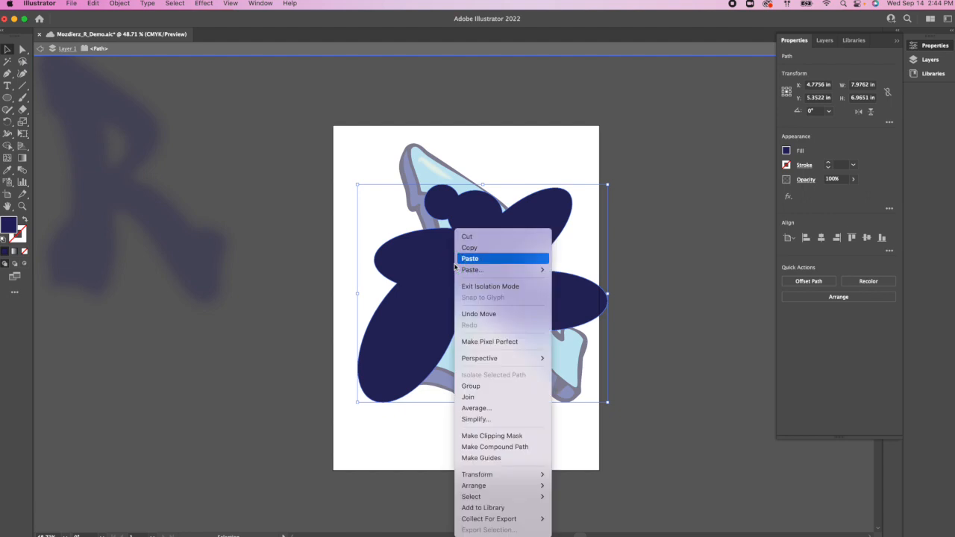
pyautogui.moveTo(513, 488)
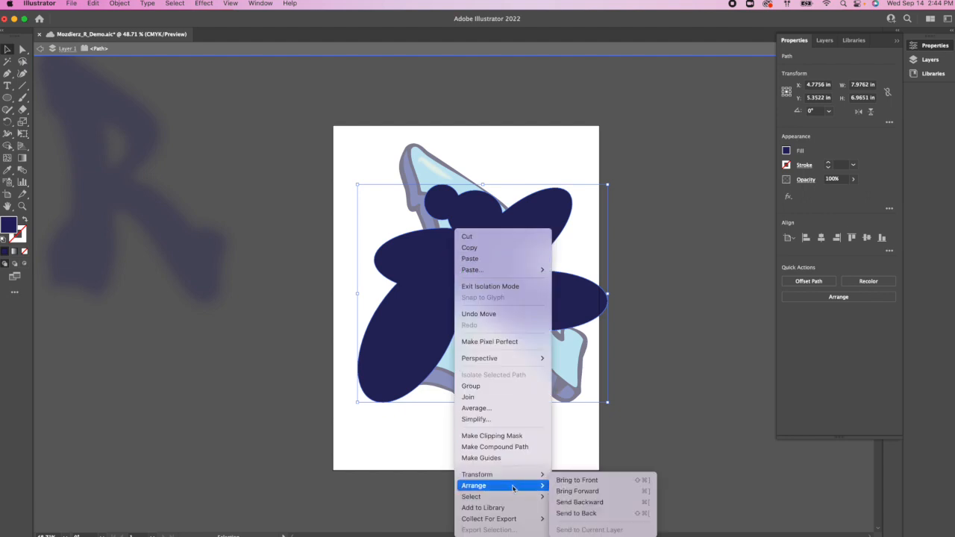
pyautogui.click(576, 513)
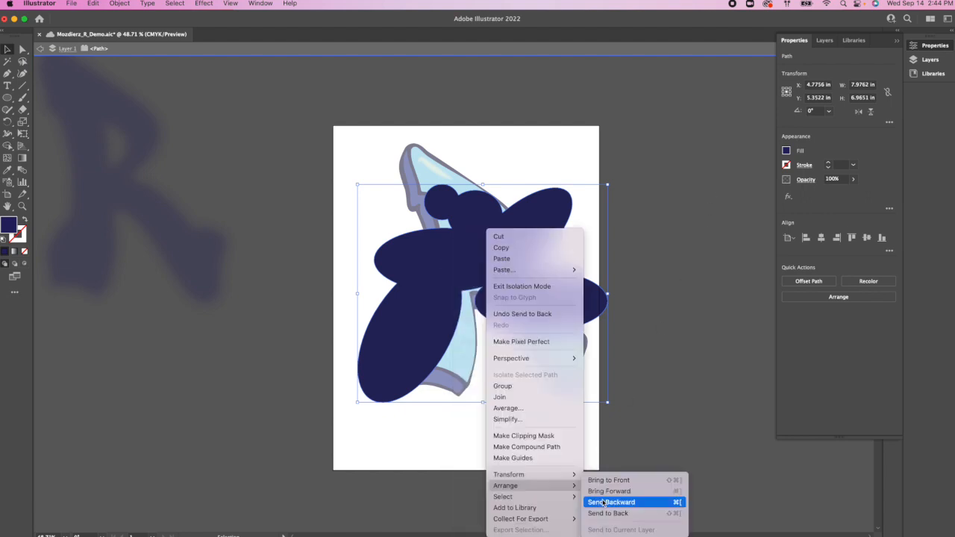
pyautogui.click(576, 513)
pyautogui.click(639, 350)
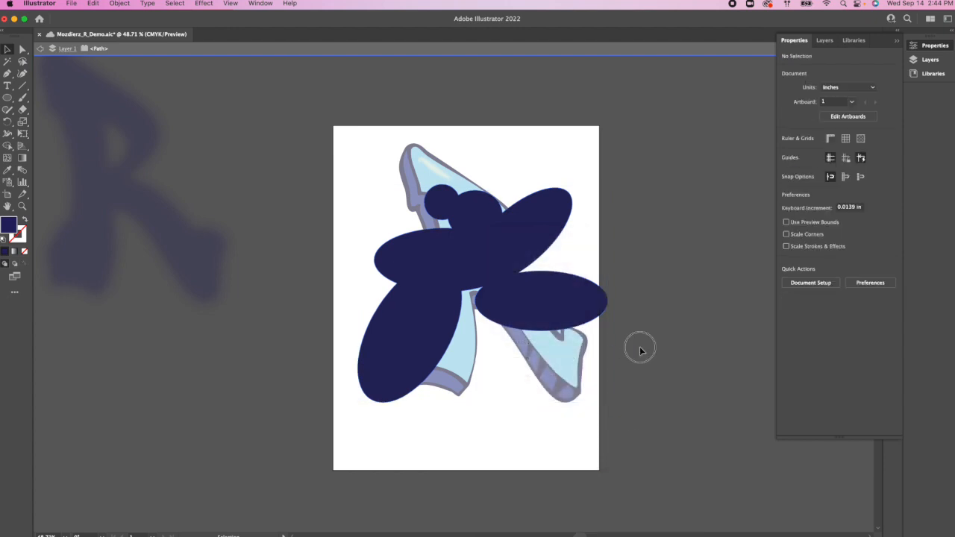
# Step: Bring the R lettering to the front of the navy shape and move it slightly down, to about Y 5.28 in
pyautogui.rightClick(560, 351)
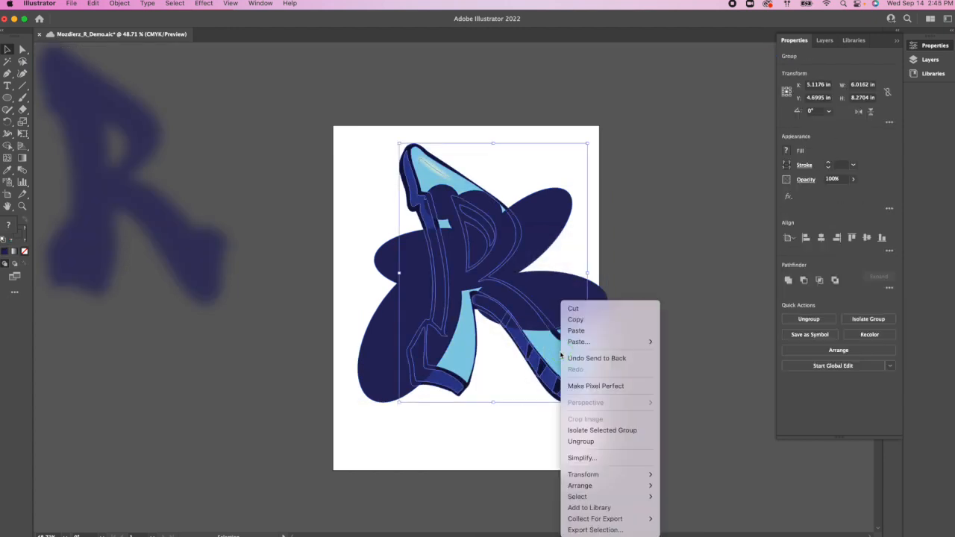
pyautogui.moveTo(624, 486)
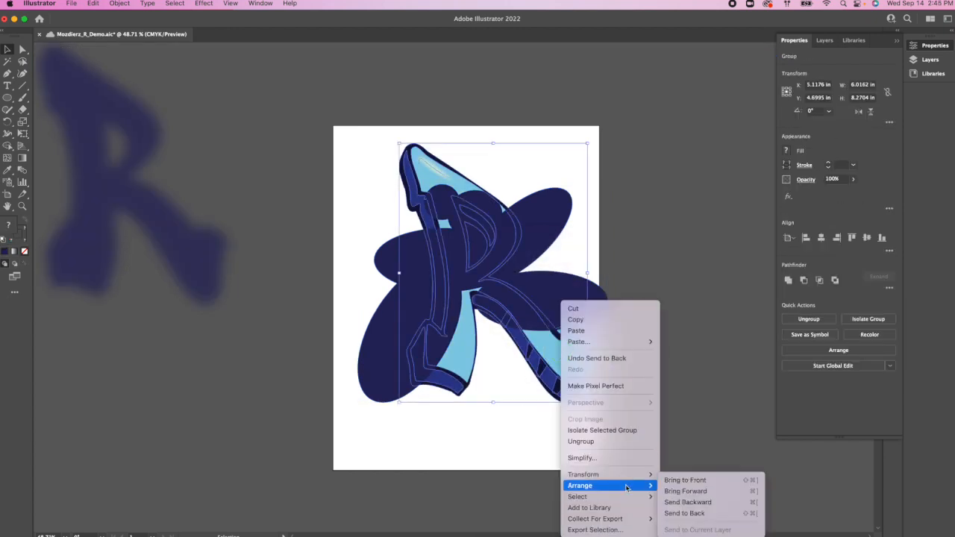
pyautogui.click(680, 482)
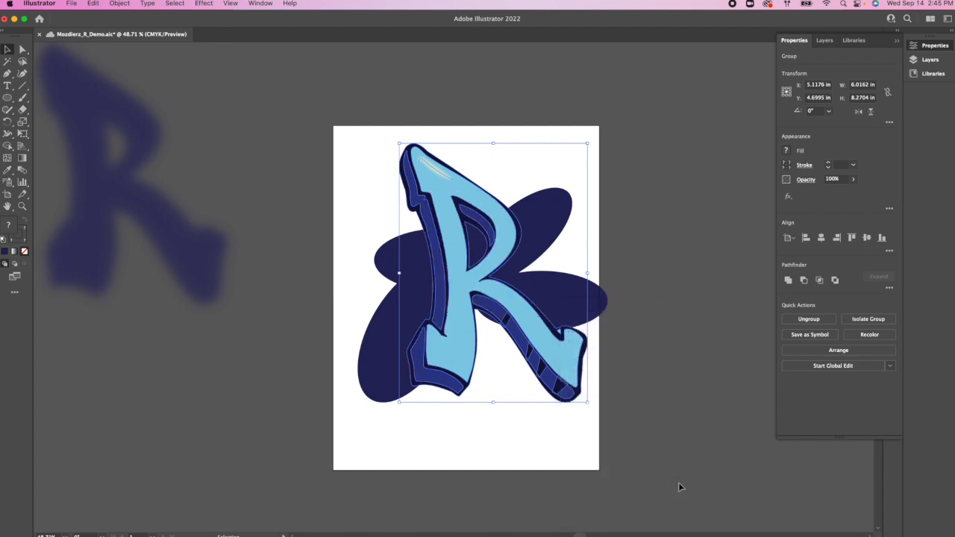
pyautogui.click(659, 293)
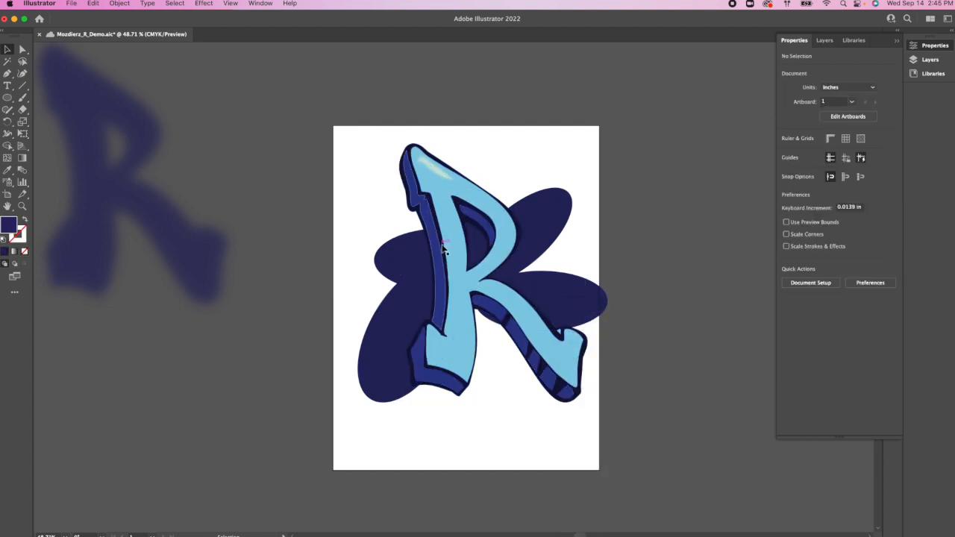
pyautogui.moveTo(448, 263); pyautogui.dragTo(449, 280)
# Step: Enlarge the navy shape behind the R to about 9.27 × 7.83 in, and shift the off-artboard blurred R slightly down and right
pyautogui.click(559, 196)
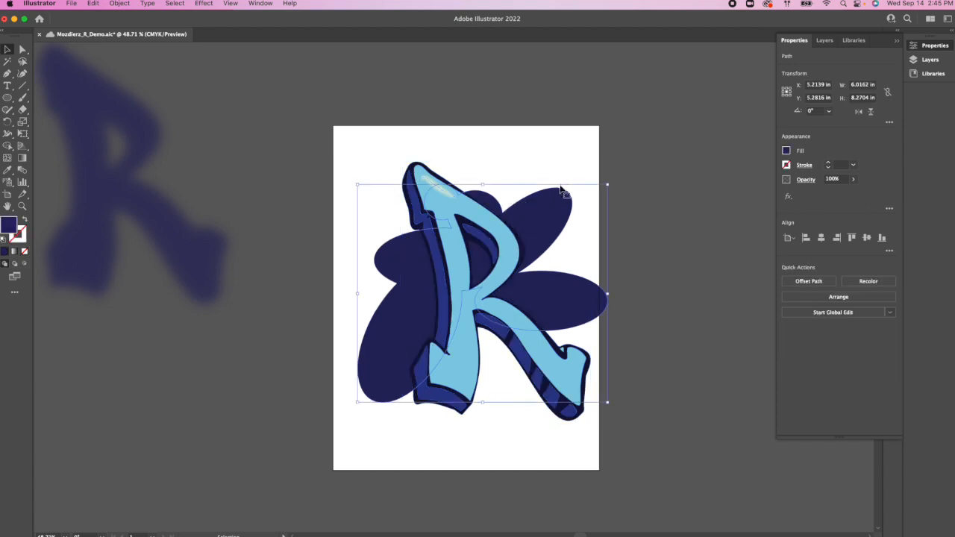
pyautogui.moveTo(608, 186); pyautogui.dragTo(657, 157)
pyautogui.moveTo(524, 203); pyautogui.dragTo(483, 233)
pyautogui.moveTo(546, 225); pyautogui.dragTo(572, 215)
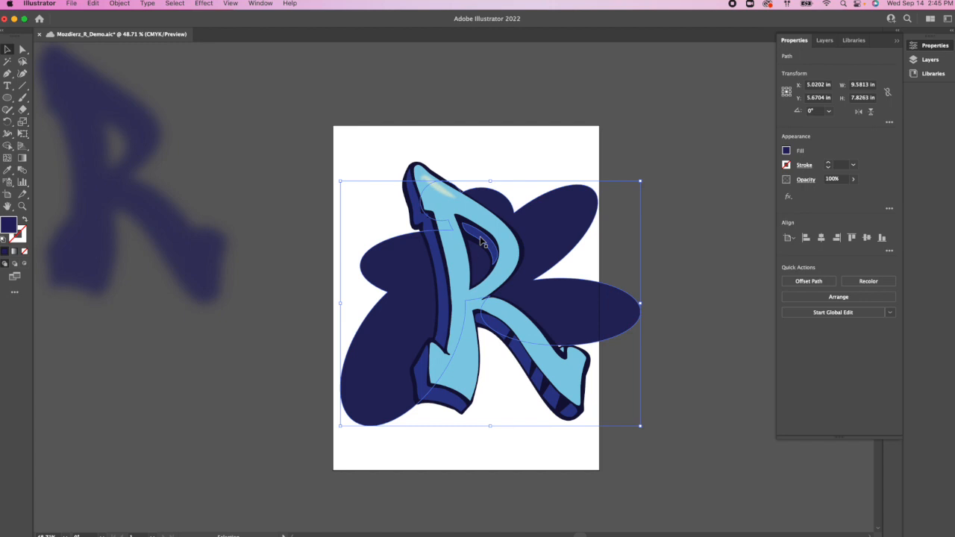
pyautogui.moveTo(640, 302); pyautogui.dragTo(630, 301)
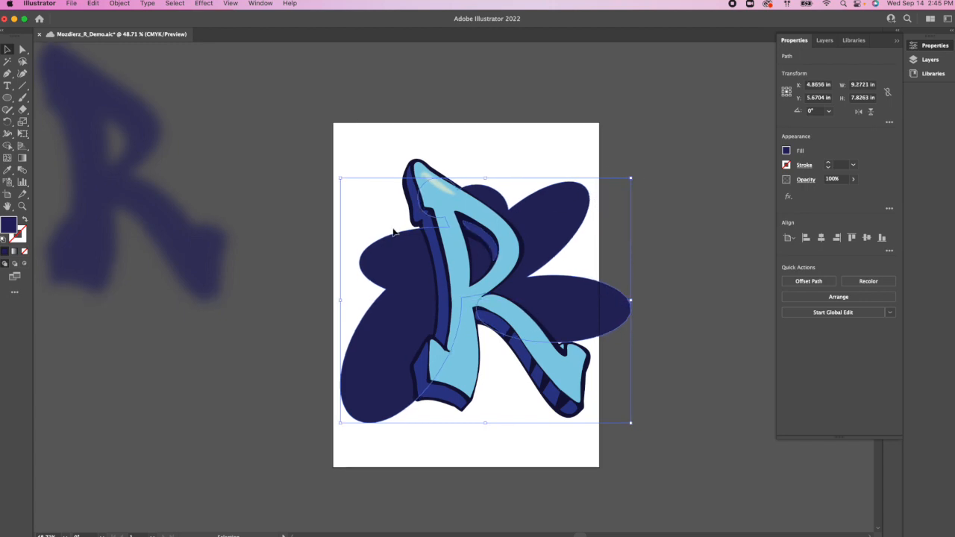
pyautogui.click(251, 294)
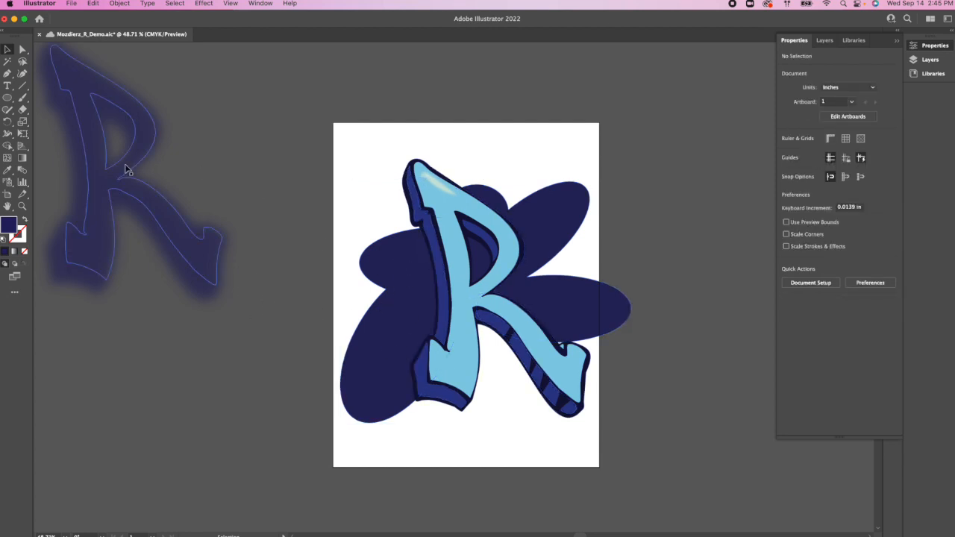
pyautogui.moveTo(172, 218); pyautogui.dragTo(211, 233)
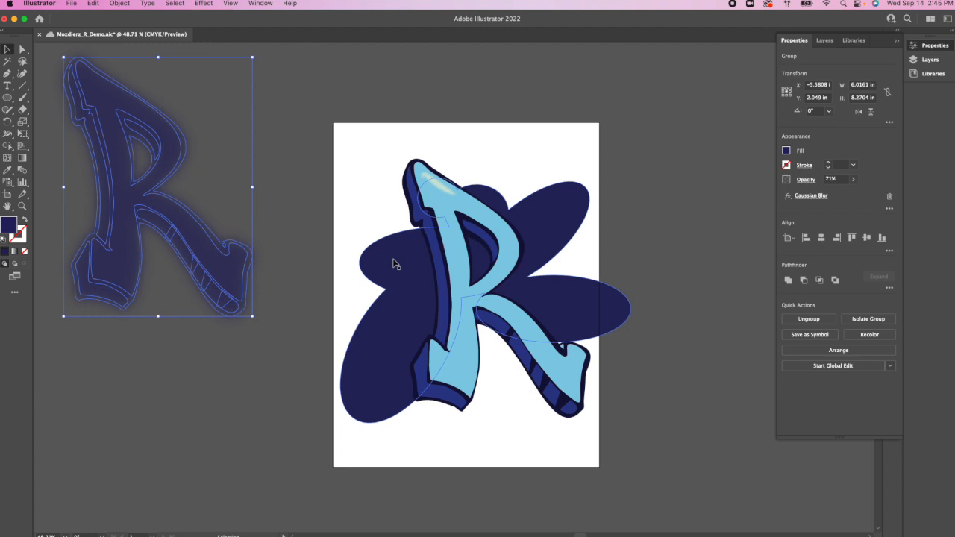
# Step: Give the navy background shape a 1 pt stroke in the same navy as its fill
pyautogui.click(421, 268)
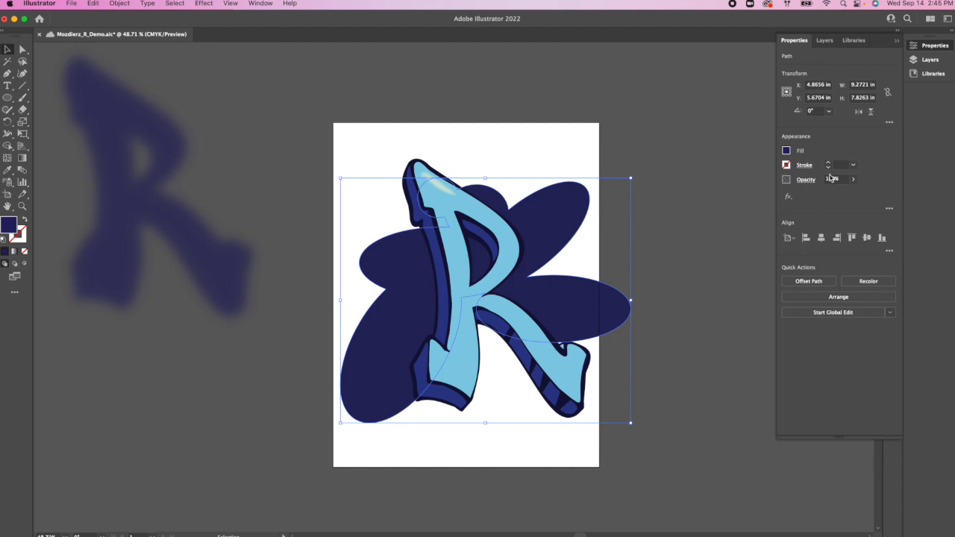
pyautogui.click(786, 165)
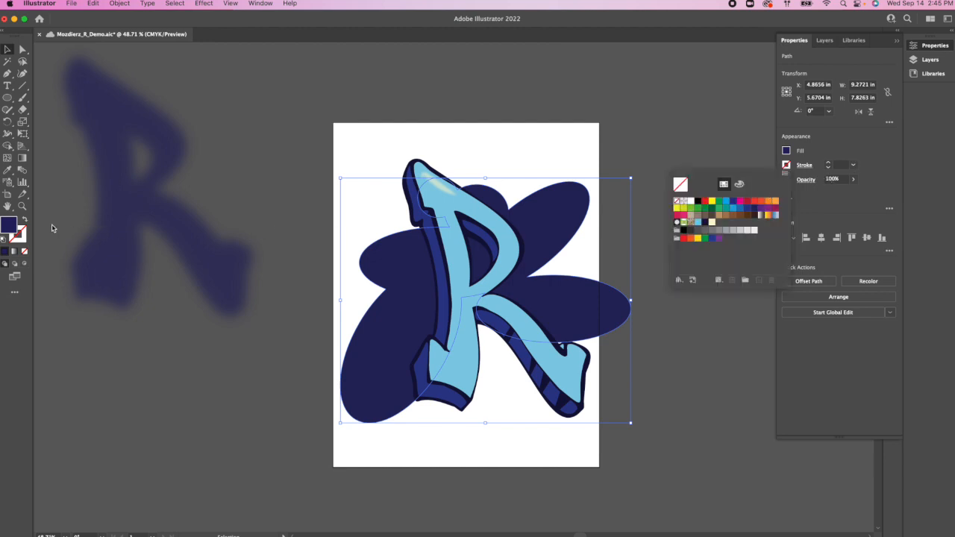
pyautogui.click(18, 230)
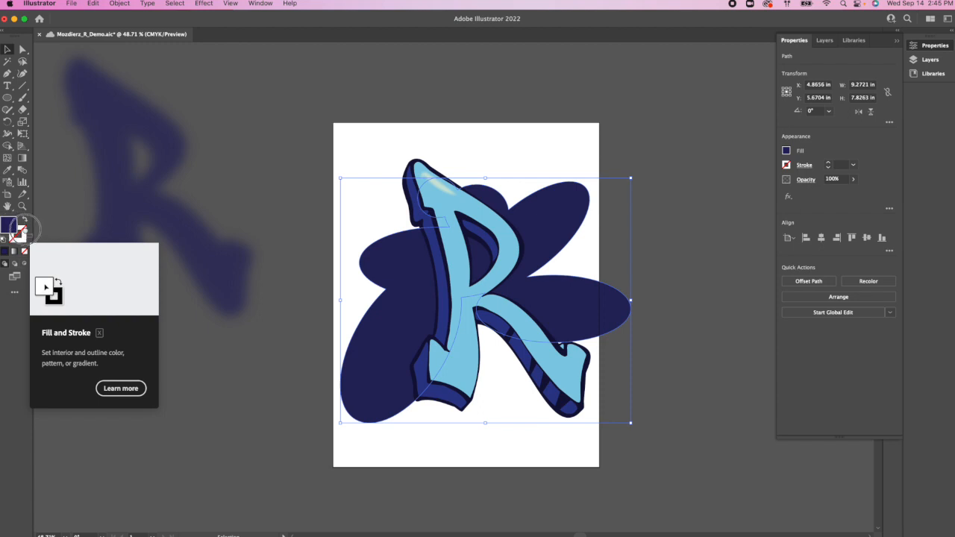
pyautogui.moveTo(11, 226); pyautogui.dragTo(22, 233)
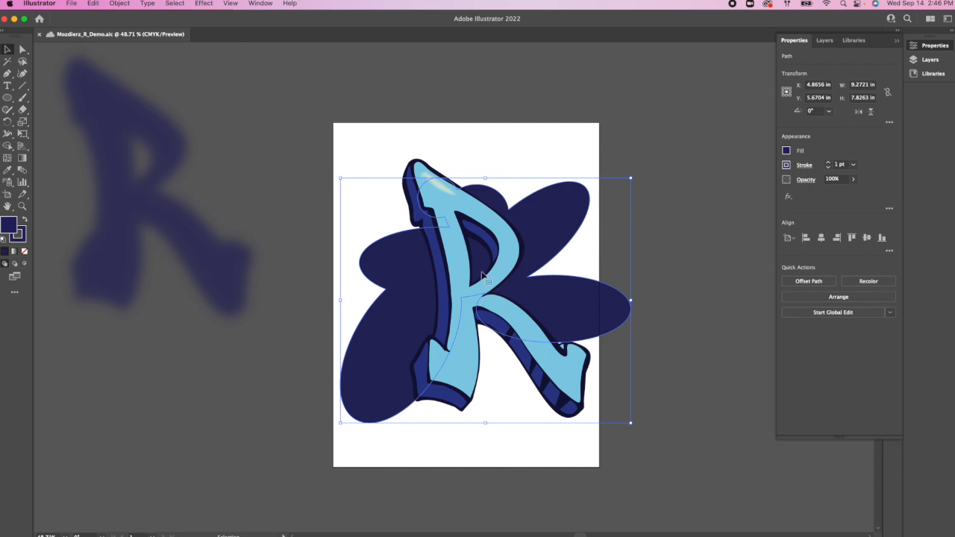
# Step: Display the brush collection and place it clear of the artwork
pyautogui.hscroll(1, 495, 280)
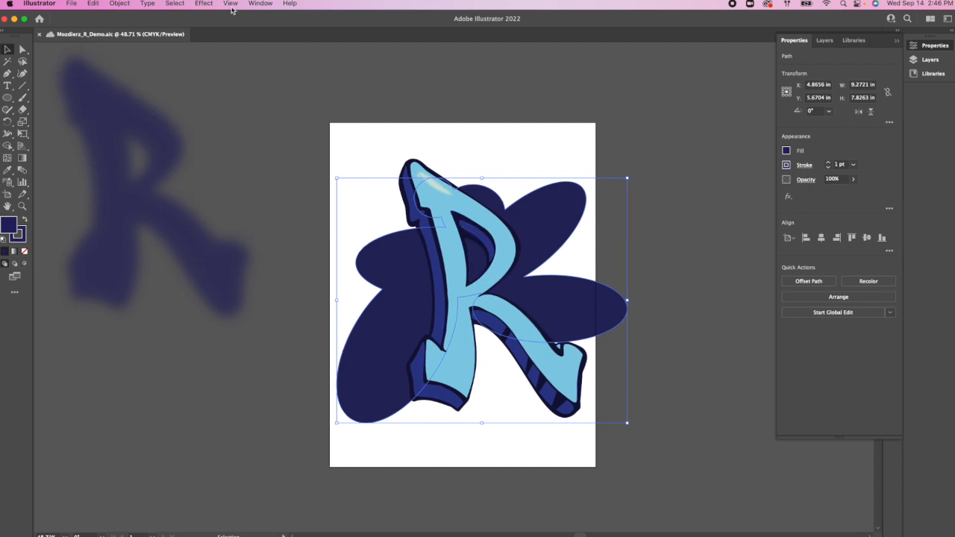
pyautogui.click(259, 4)
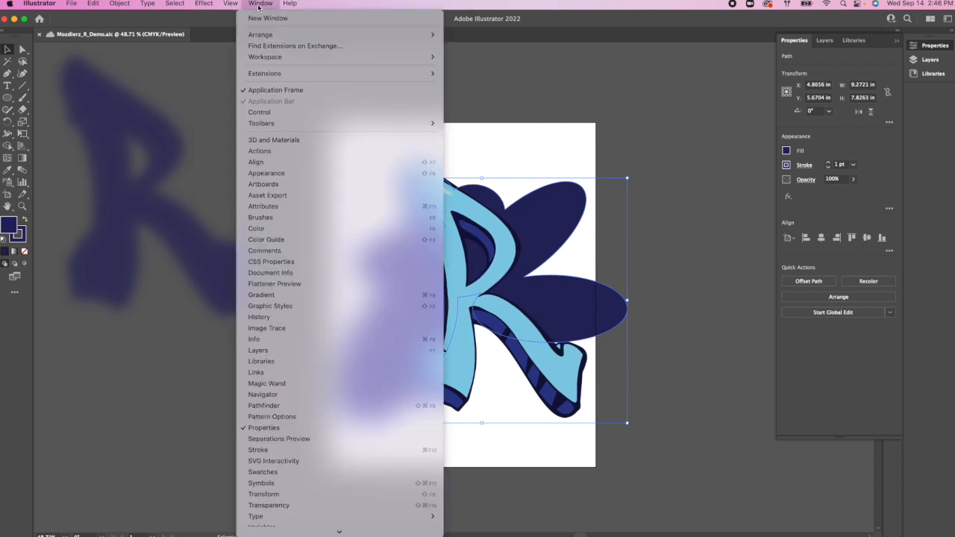
pyautogui.click(287, 217)
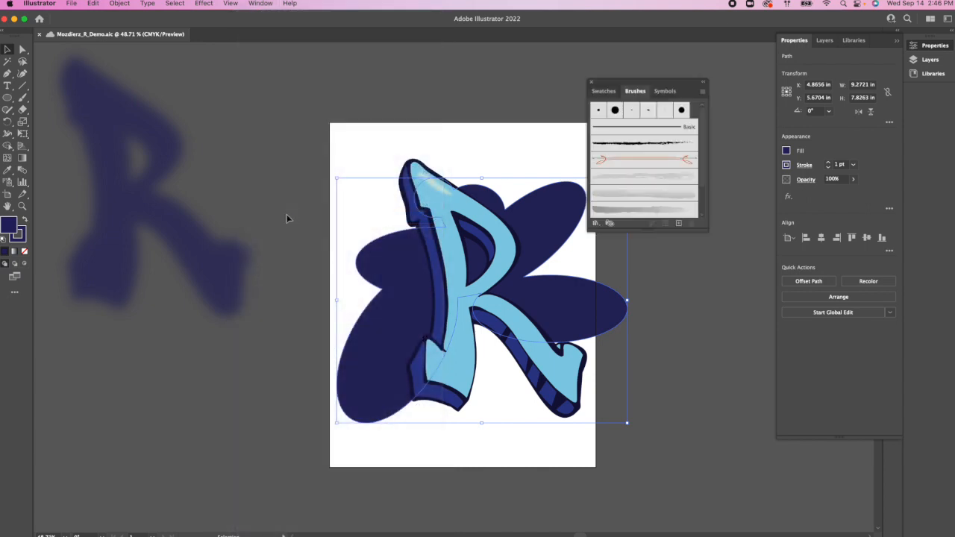
pyautogui.hscroll(-1, 289, 219)
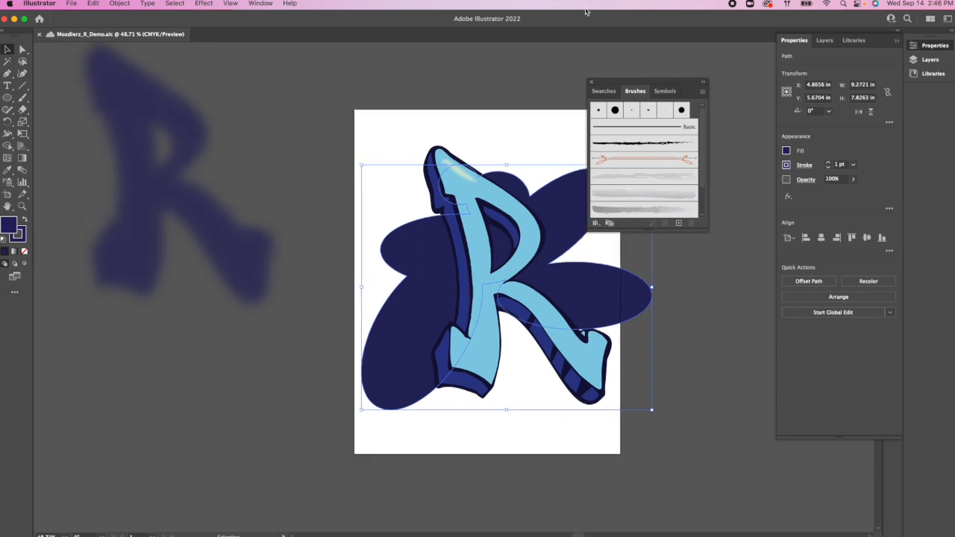
pyautogui.moveTo(645, 82); pyautogui.dragTo(707, 68)
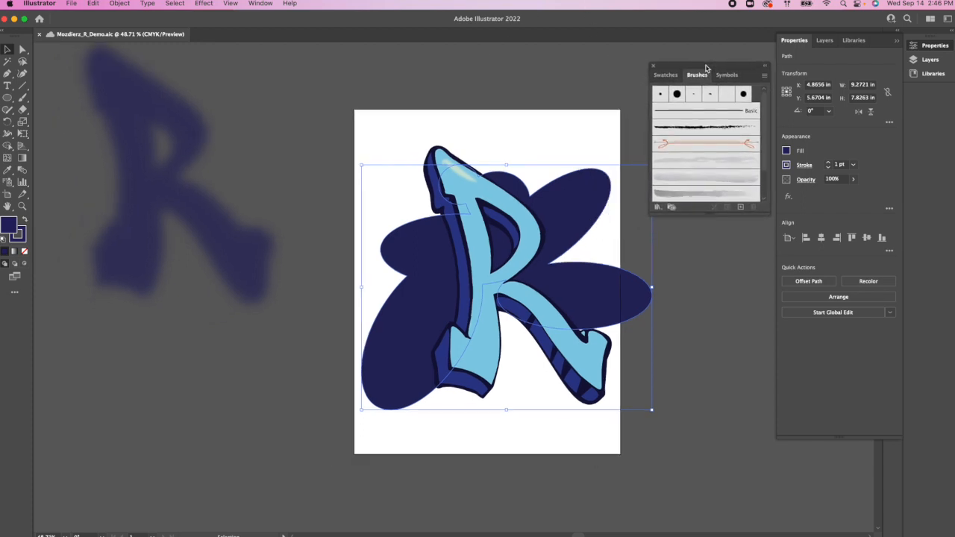
# Step: Apply the rough black charcoal-like brush to the navy shape's stroke and examine the textured edge up close
pyautogui.click(700, 128)
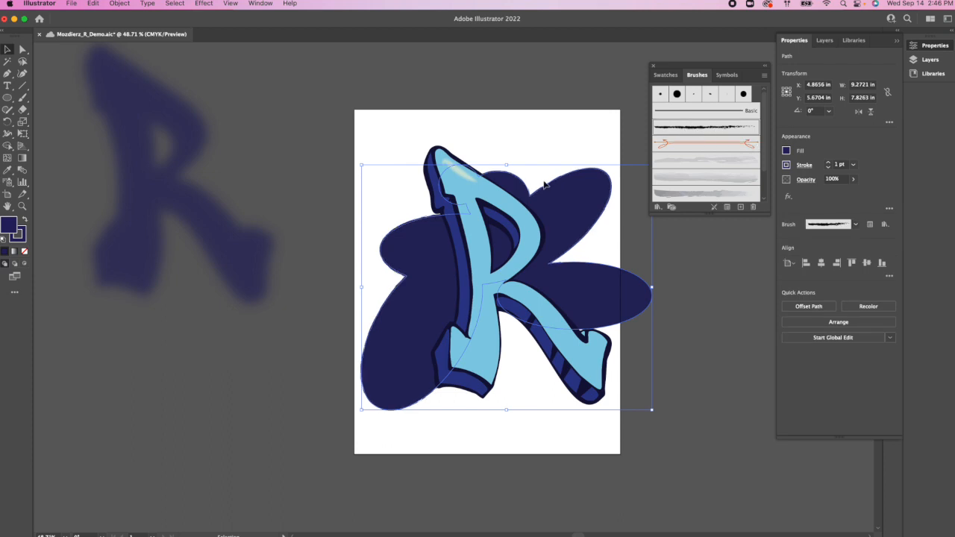
pyautogui.scroll(3, 537, 181)
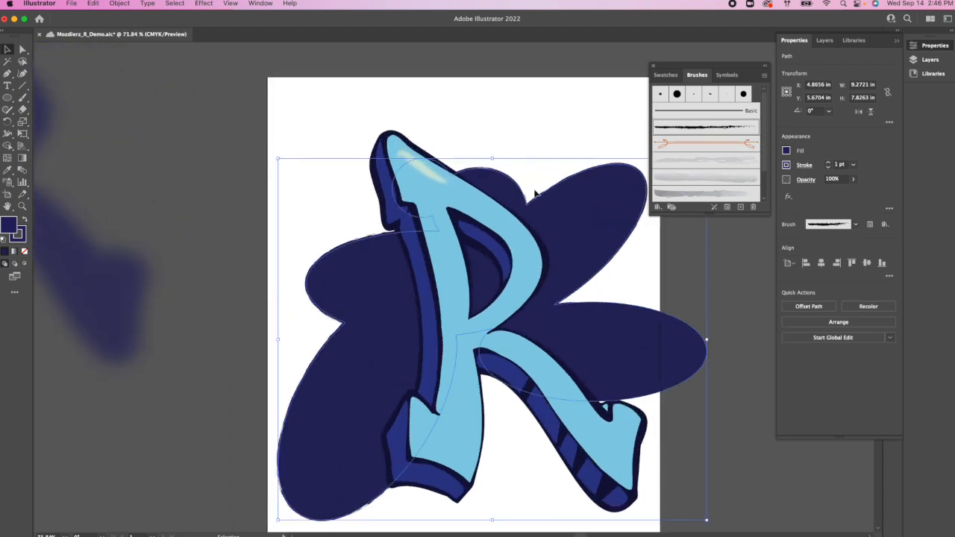
pyautogui.scroll(3, 535, 193)
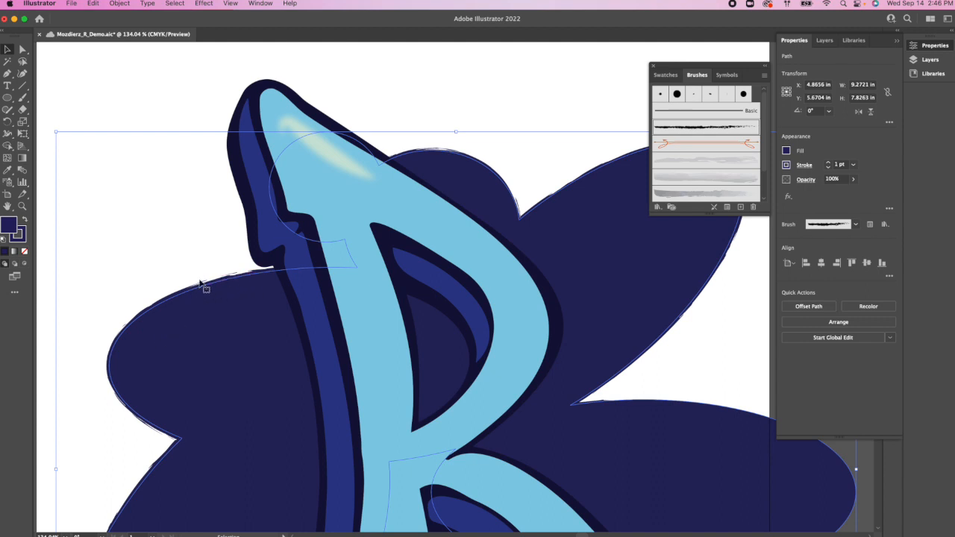
pyautogui.scroll(-3, 181, 332)
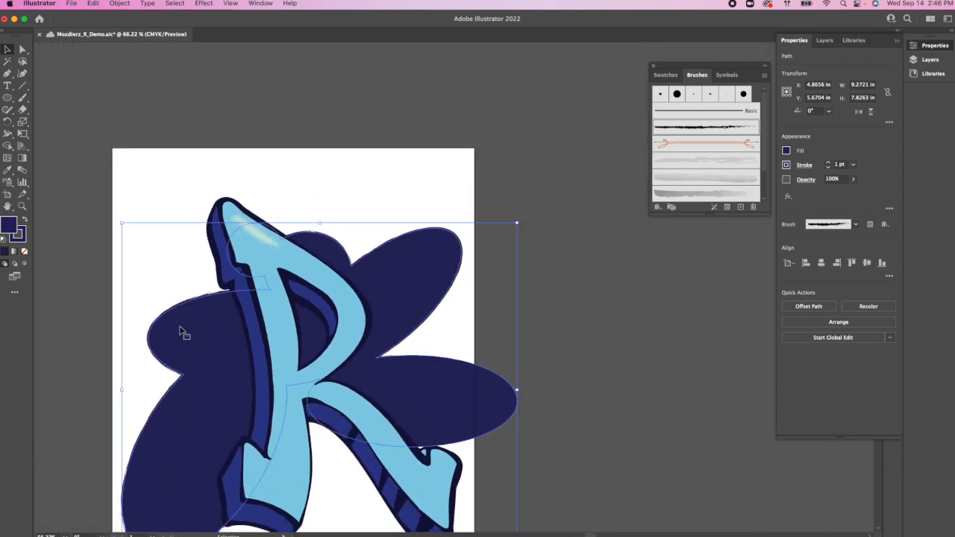
pyautogui.scroll(-3, 181, 332)
pyautogui.hscroll(-3, 181, 332)
# Step: Browse the brush libraries and load Artistic_Watercolor
pyautogui.click(657, 212)
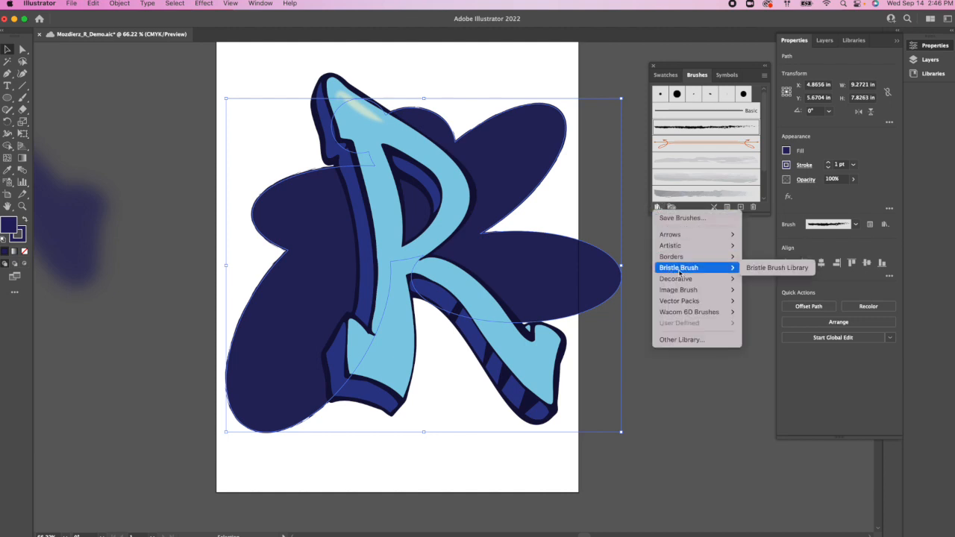
pyautogui.moveTo(687, 273)
pyautogui.moveTo(722, 278)
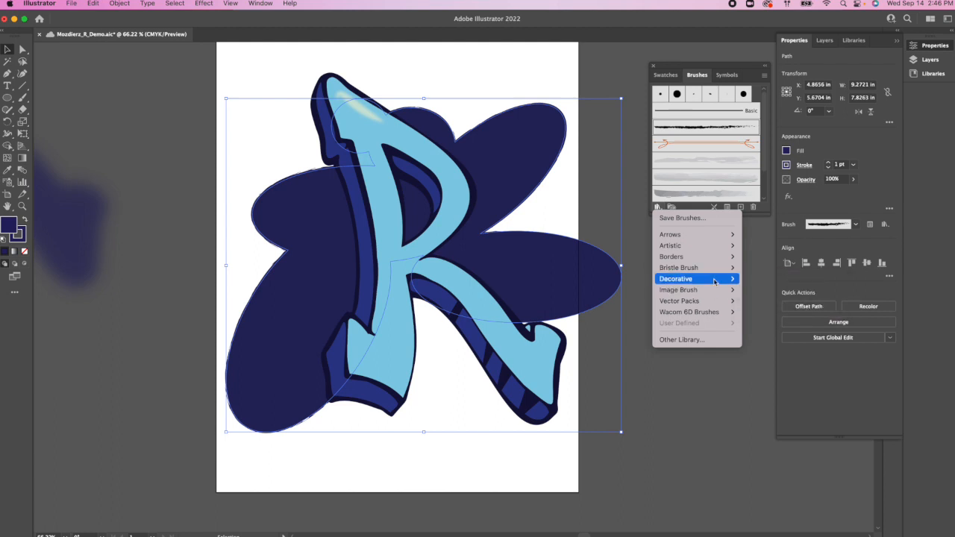
pyautogui.moveTo(707, 302)
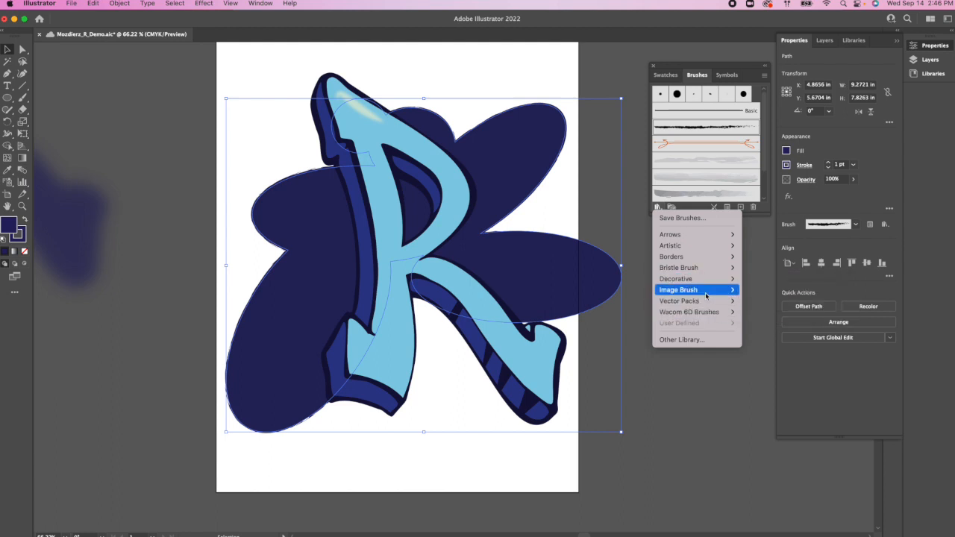
pyautogui.moveTo(706, 255)
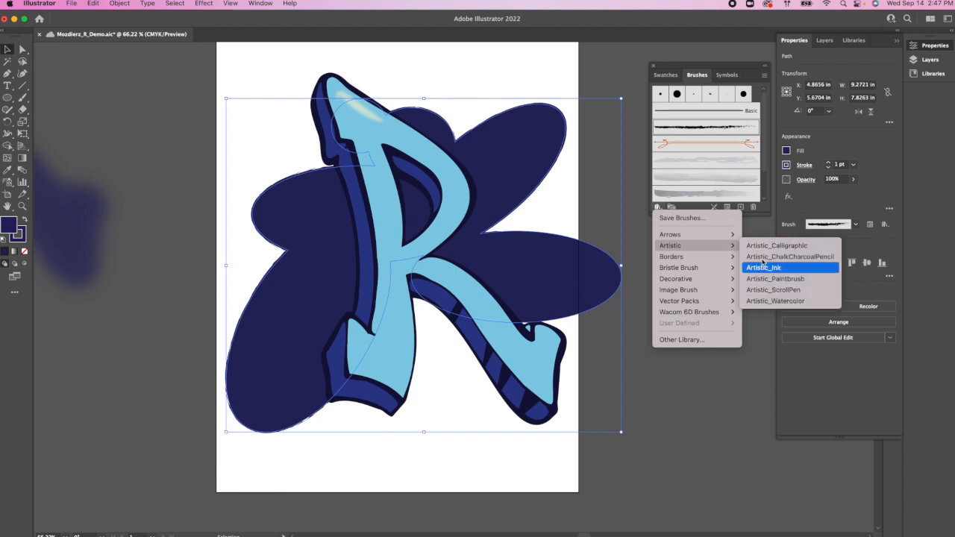
pyautogui.click(755, 301)
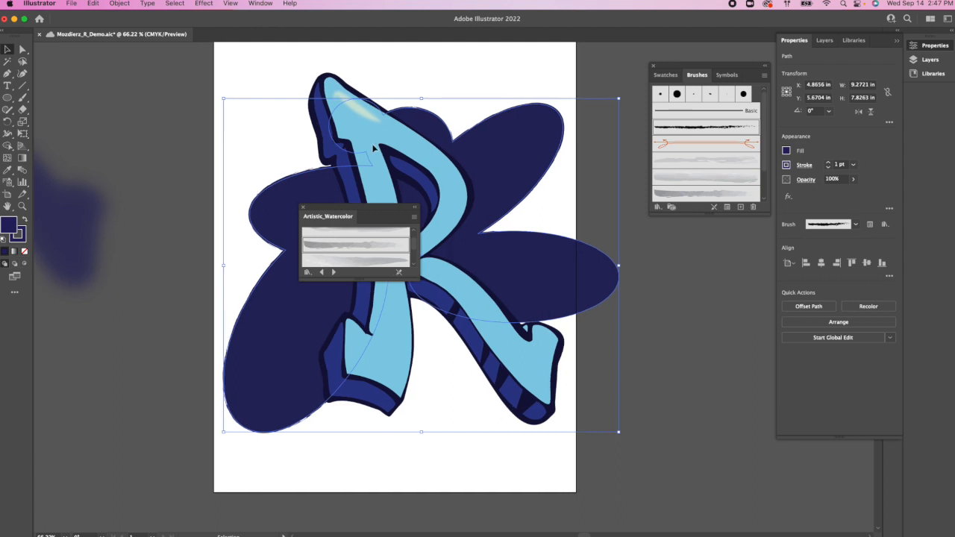
# Step: Try a grey watercolor brush on the navy shape's stroke, and replace it with the lighter Watercolor - Thick brush
pyautogui.hscroll(3, 374, 149)
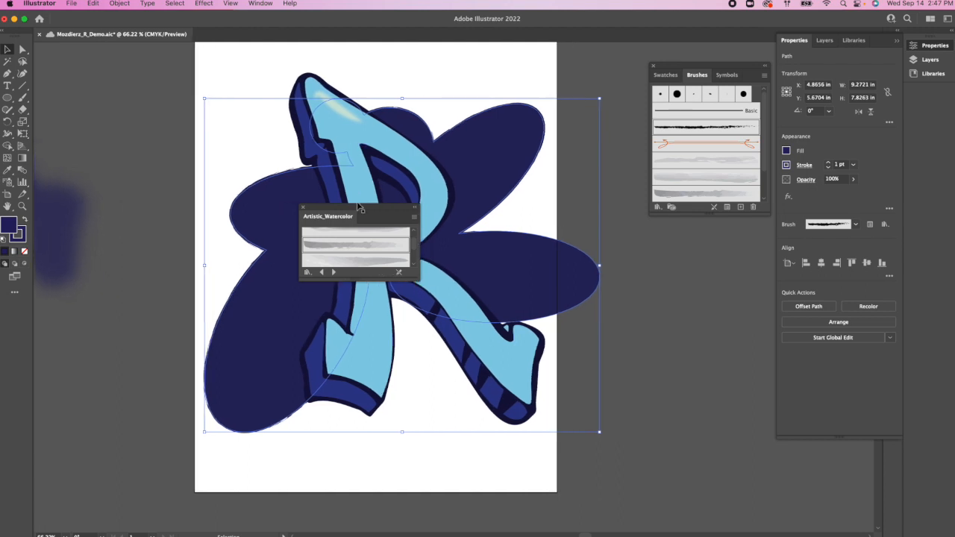
pyautogui.click(353, 245)
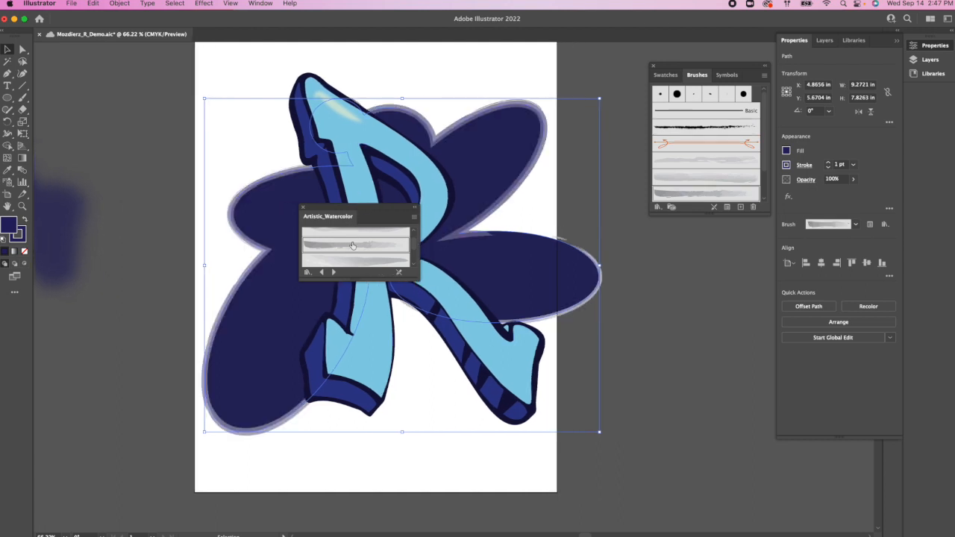
pyautogui.moveTo(374, 215)
pyautogui.mouseDown()
pyautogui.moveTo(688, 261)
pyautogui.moveTo(761, 261)
pyautogui.mouseUp()
pyautogui.click(720, 306)
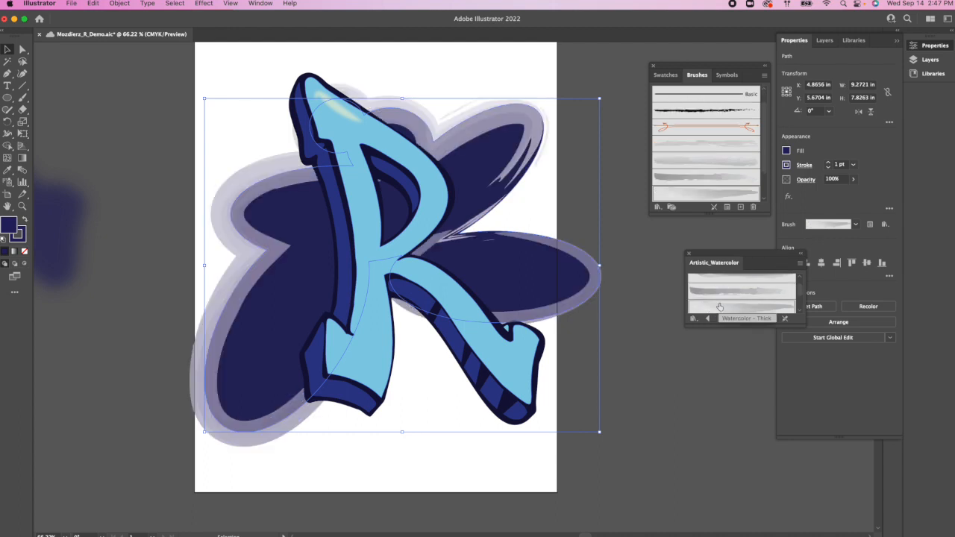